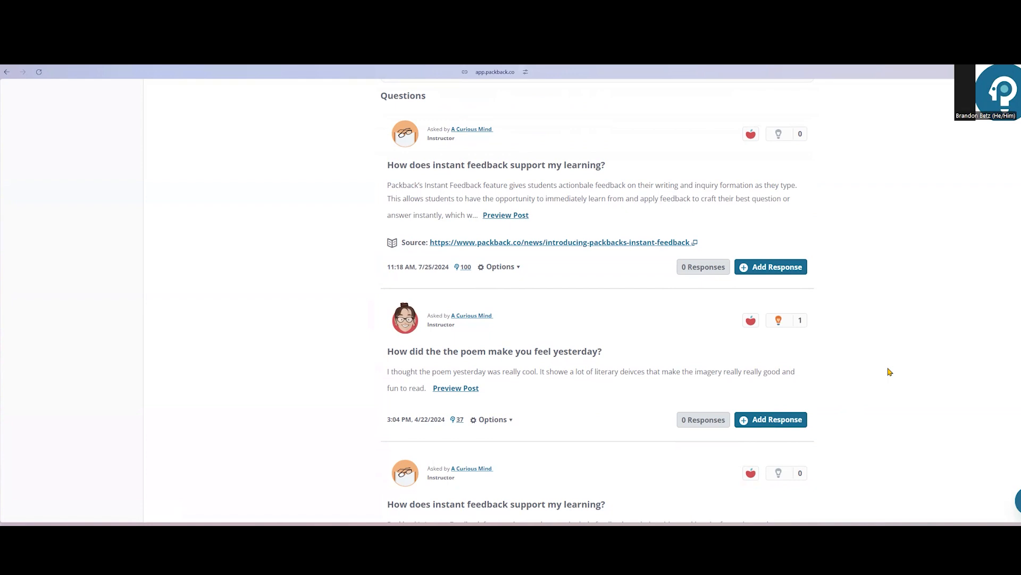
# Feature the question "How did the french lose the war of independence?" for the community.
pyautogui.scroll(-5, 875, 370)
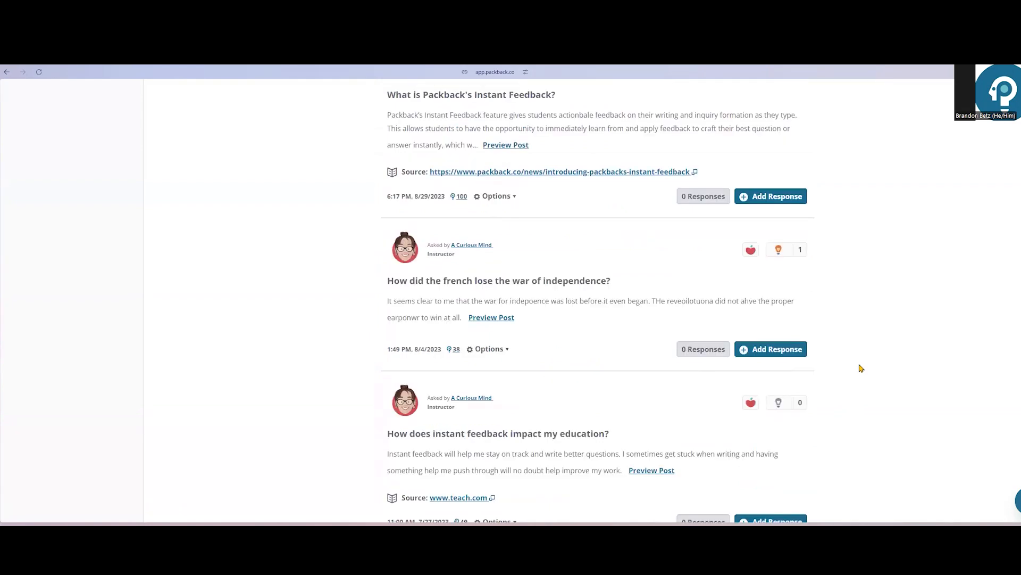
pyautogui.scroll(1, 876, 358)
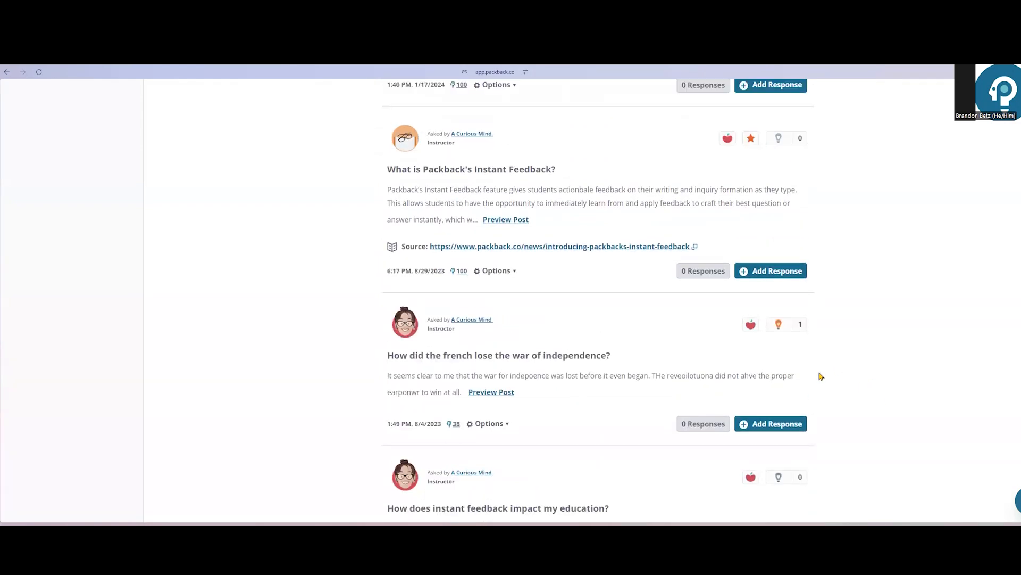
pyautogui.click(489, 423)
pyautogui.scroll(-3, 488, 429)
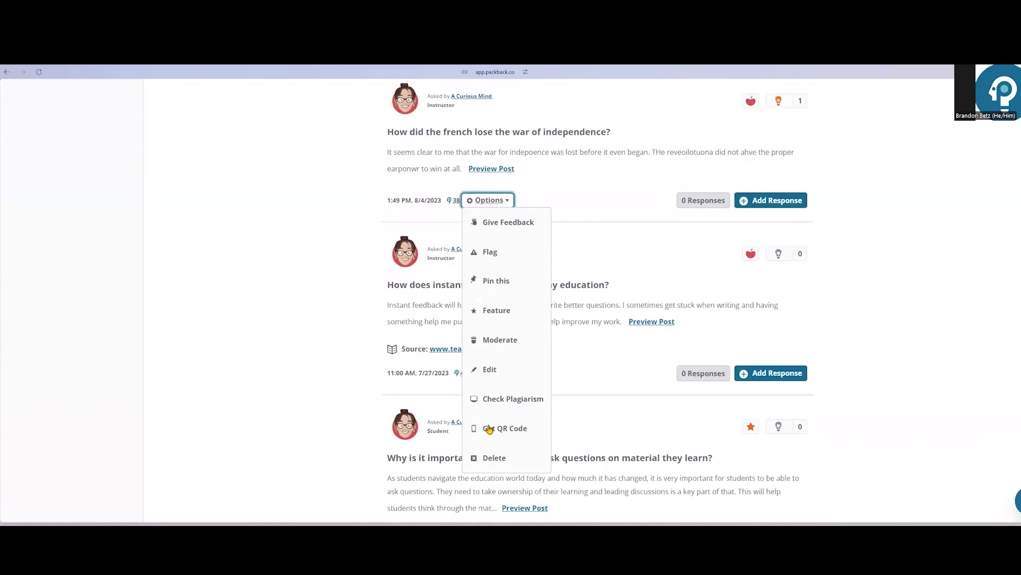
pyautogui.click(500, 318)
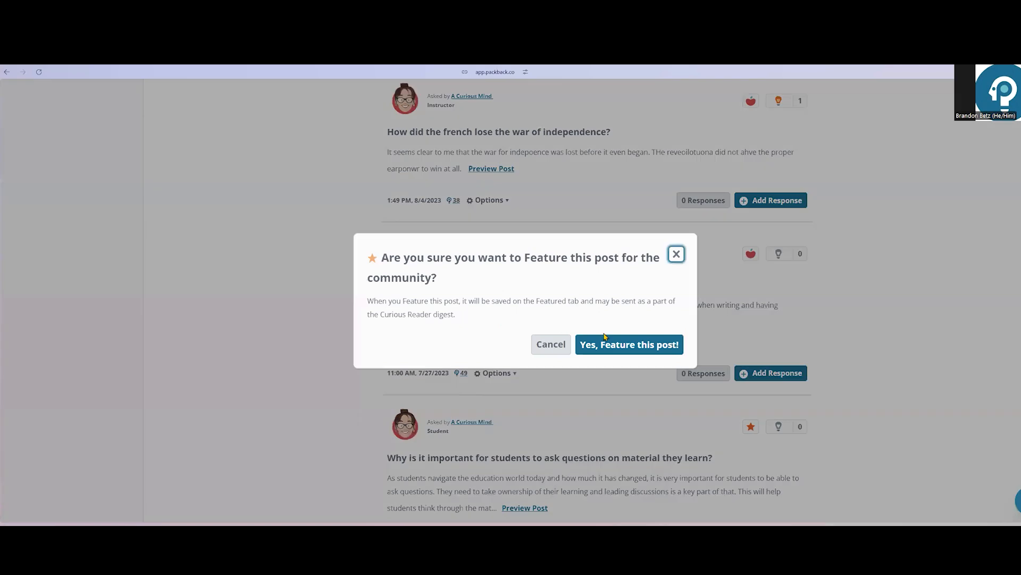
pyautogui.click(623, 345)
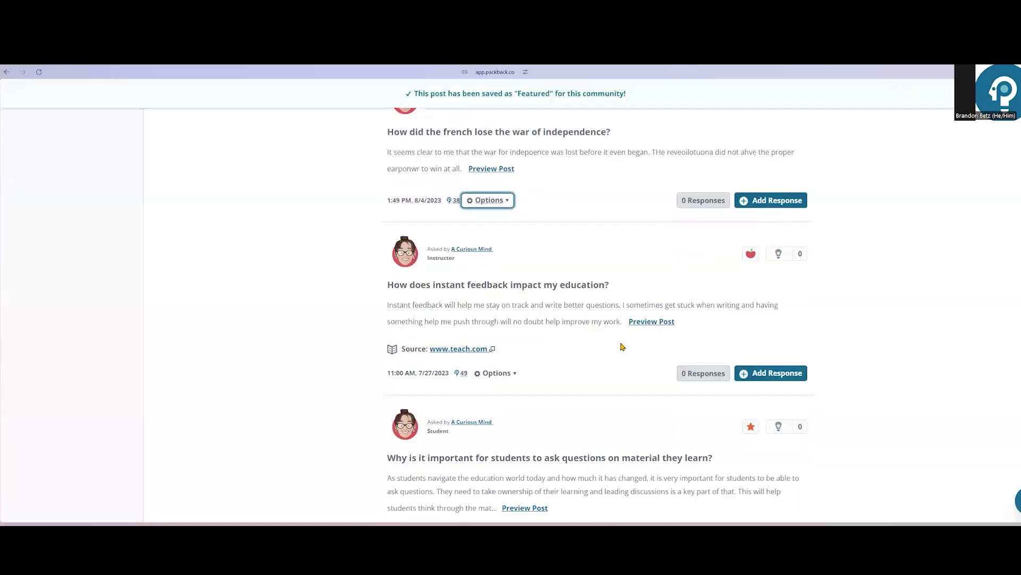
pyautogui.scroll(1, 622, 346)
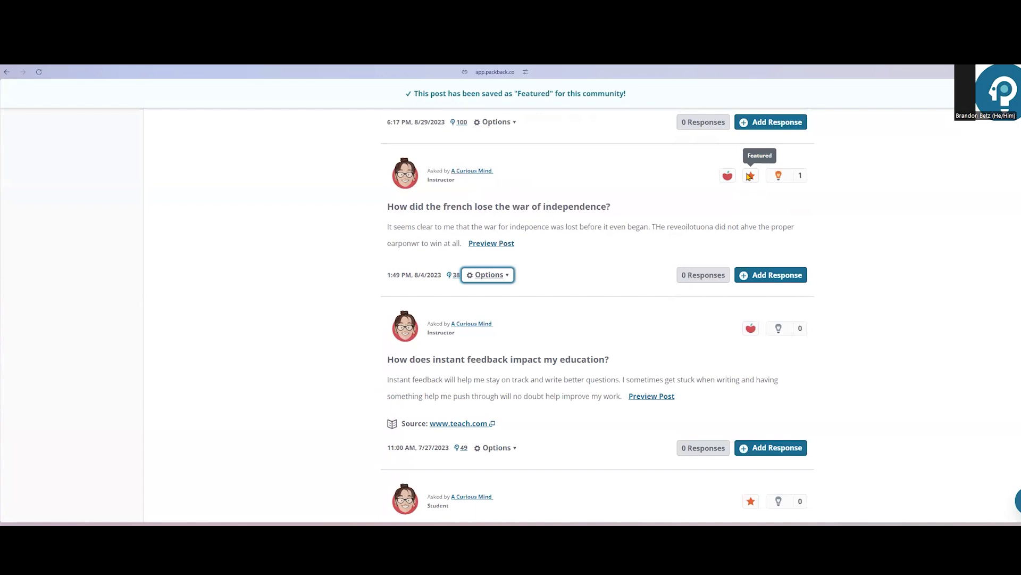
# Start Praise feedback on the French war of independence question and review its positive actions and message prompts.
pyautogui.click(490, 275)
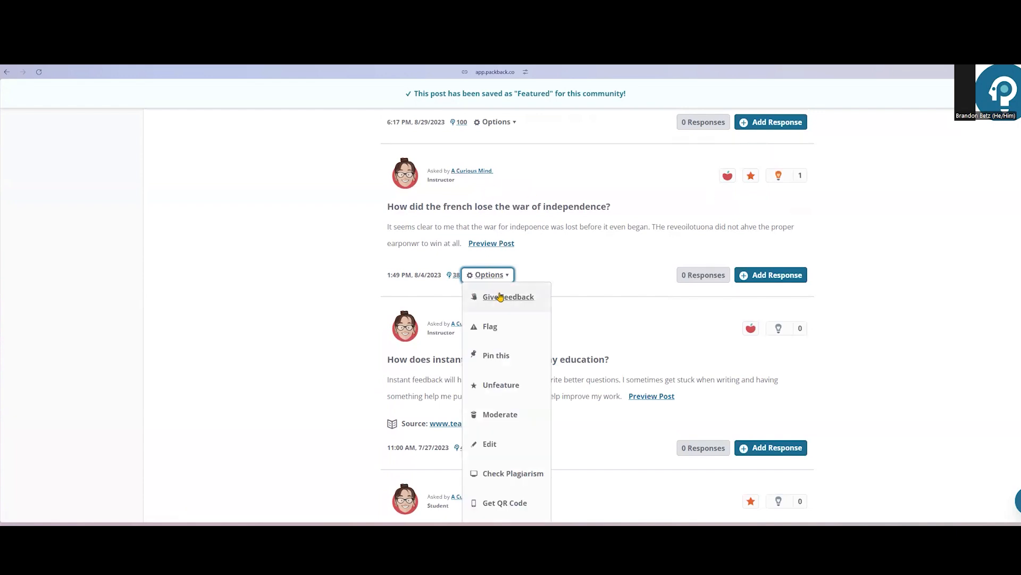
pyautogui.click(511, 308)
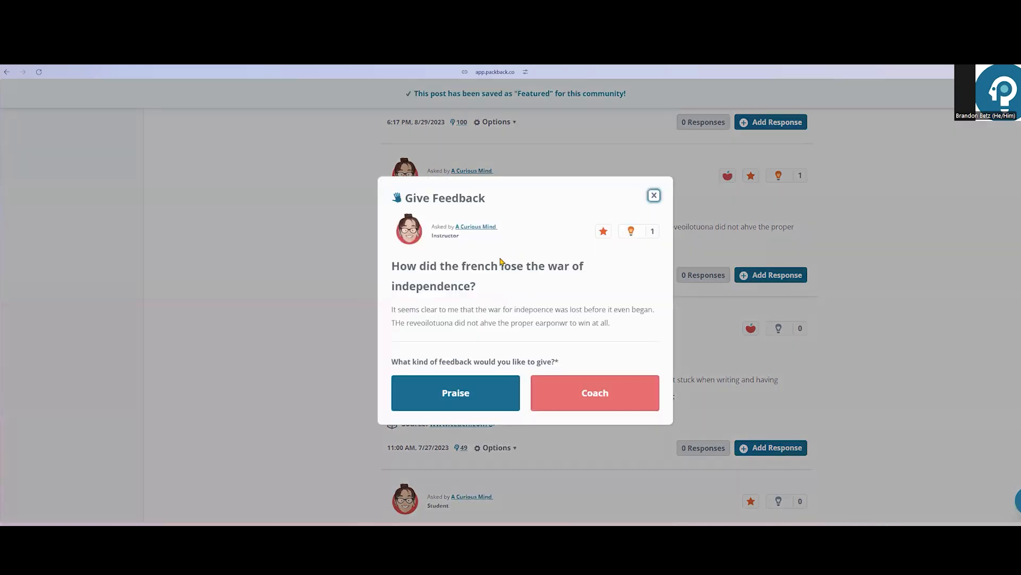
pyautogui.click(457, 403)
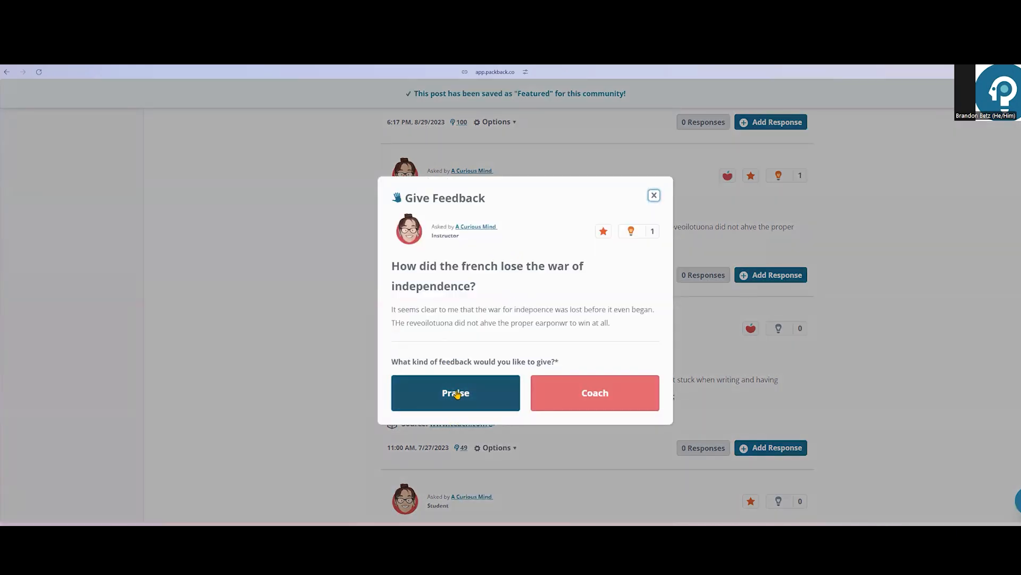
pyautogui.scroll(-3, 538, 274)
pyautogui.scroll(-2, 539, 275)
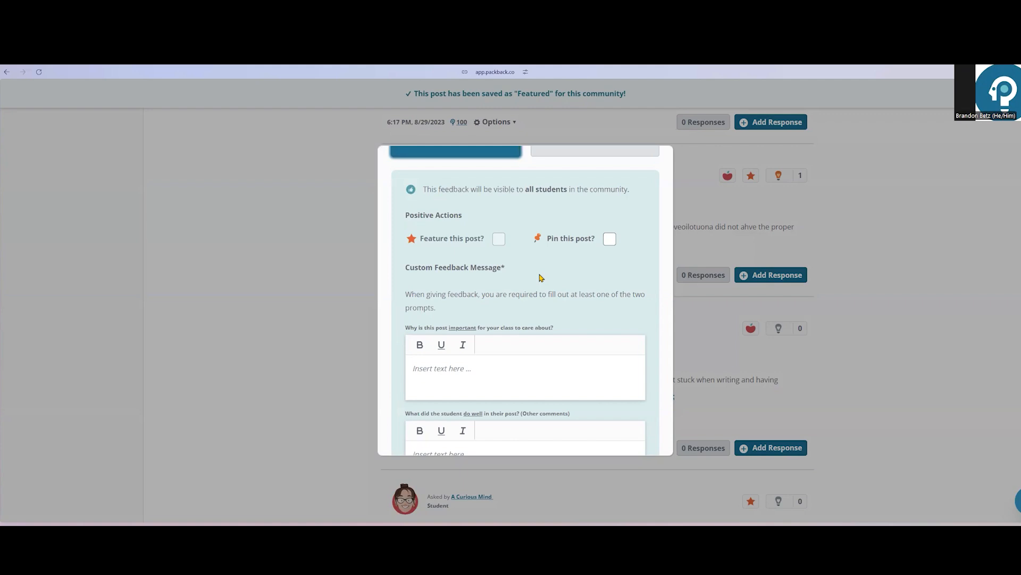
pyautogui.scroll(-2, 540, 272)
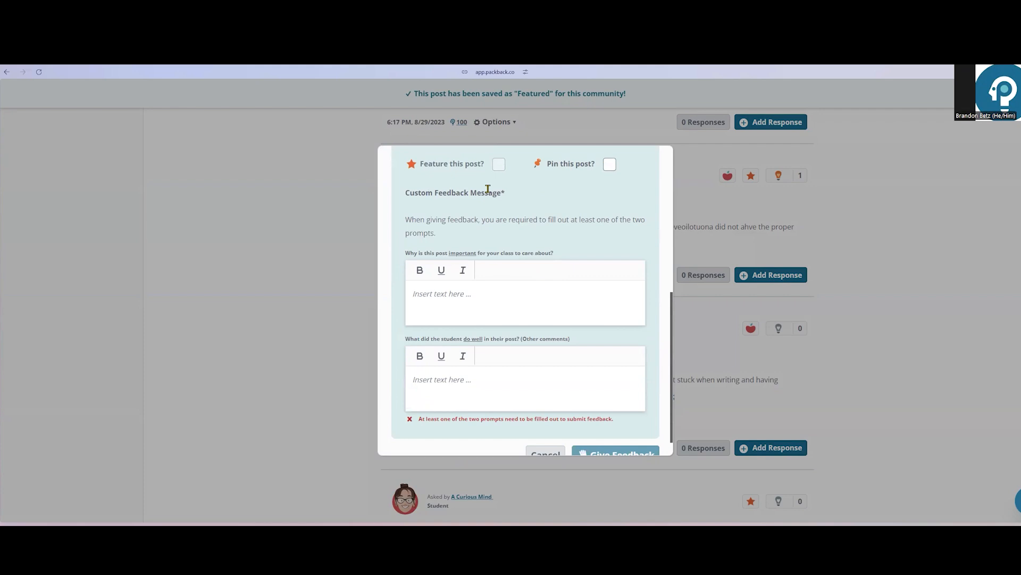
pyautogui.scroll(-1, 488, 189)
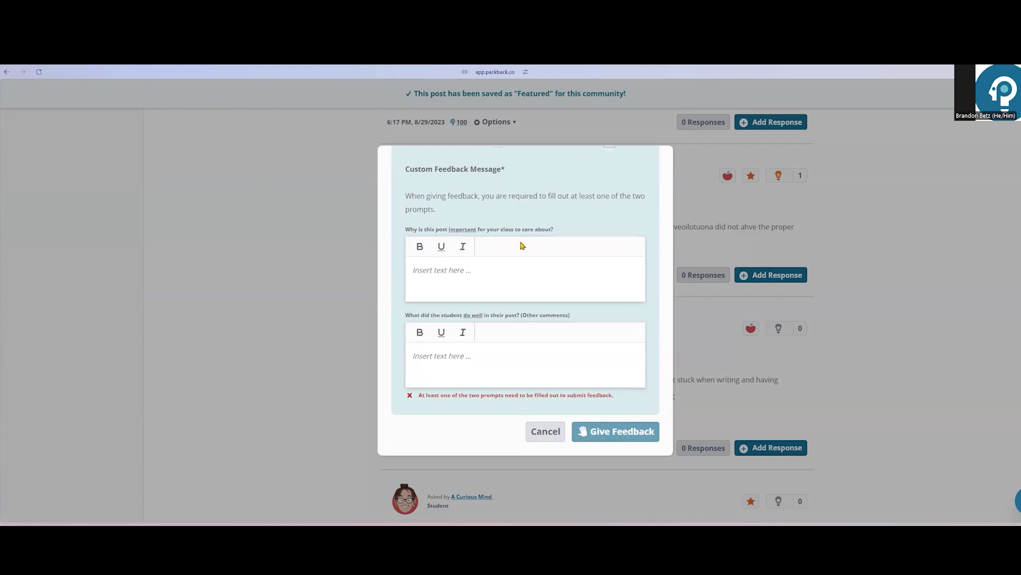
pyautogui.scroll(4, 521, 245)
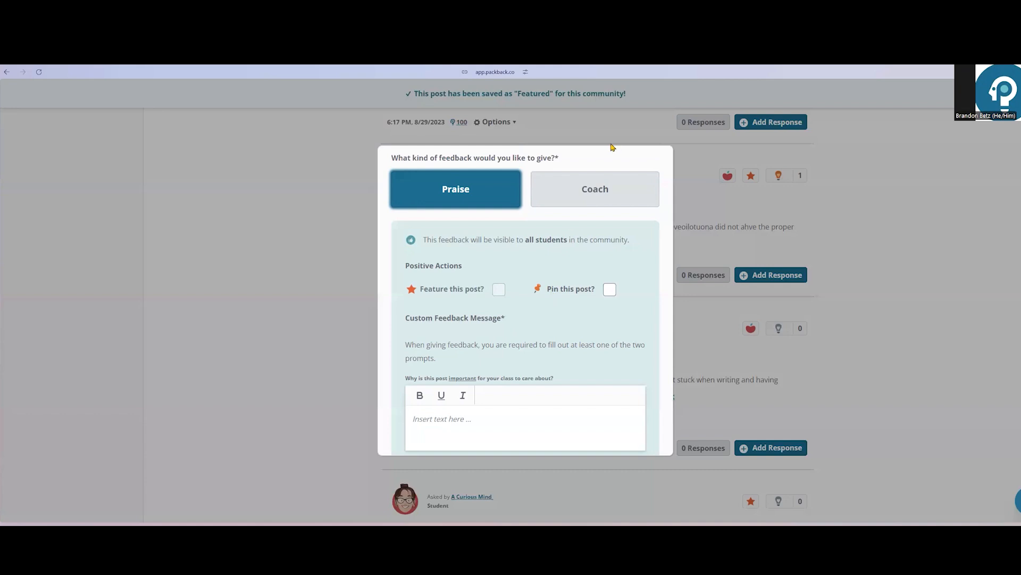
# Switch the feedback type to Coach and review its constructive action and prompts, cancelling without giving feedback.
pyautogui.click(606, 195)
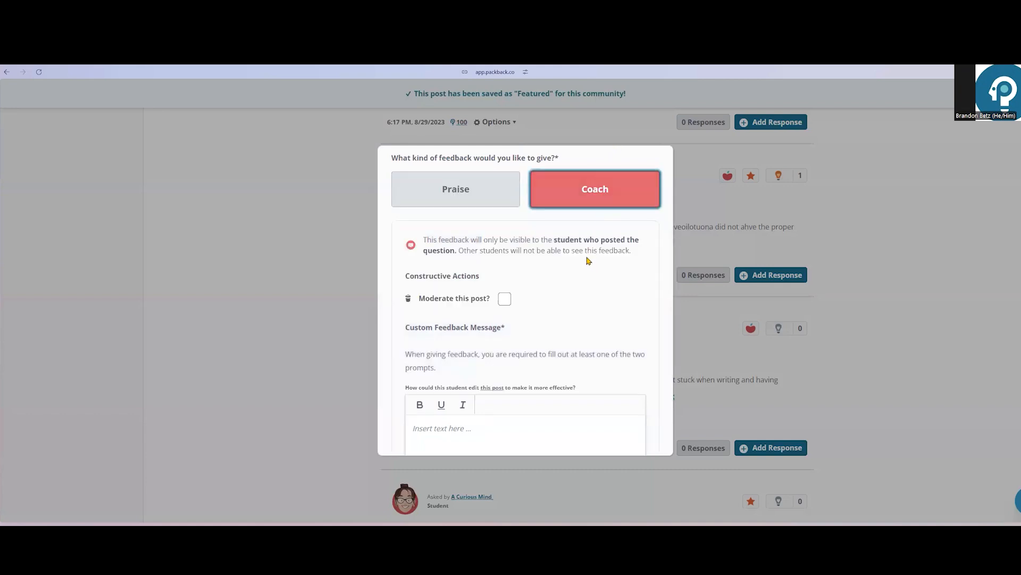
pyautogui.scroll(-1, 589, 260)
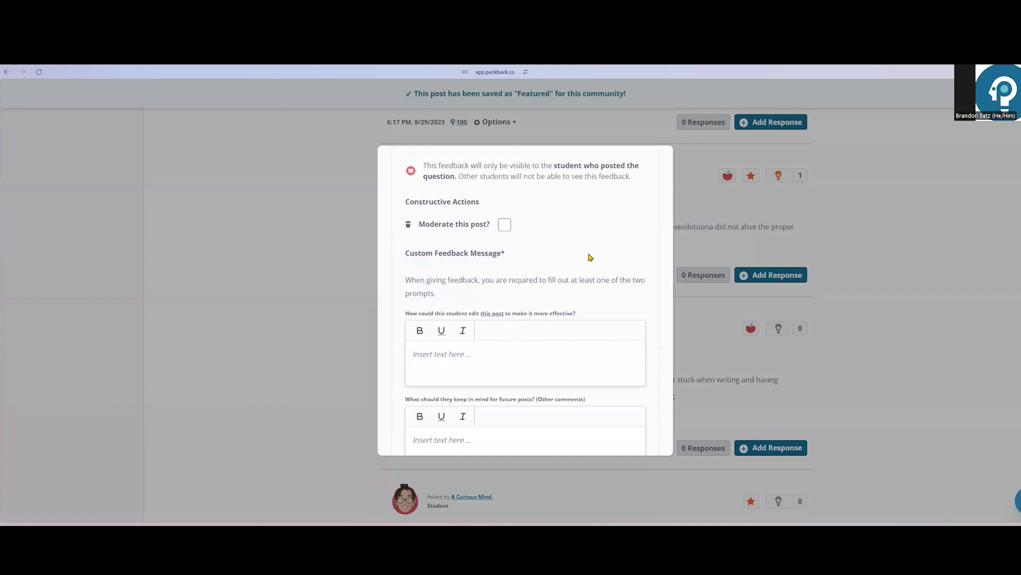
pyautogui.scroll(-1, 590, 258)
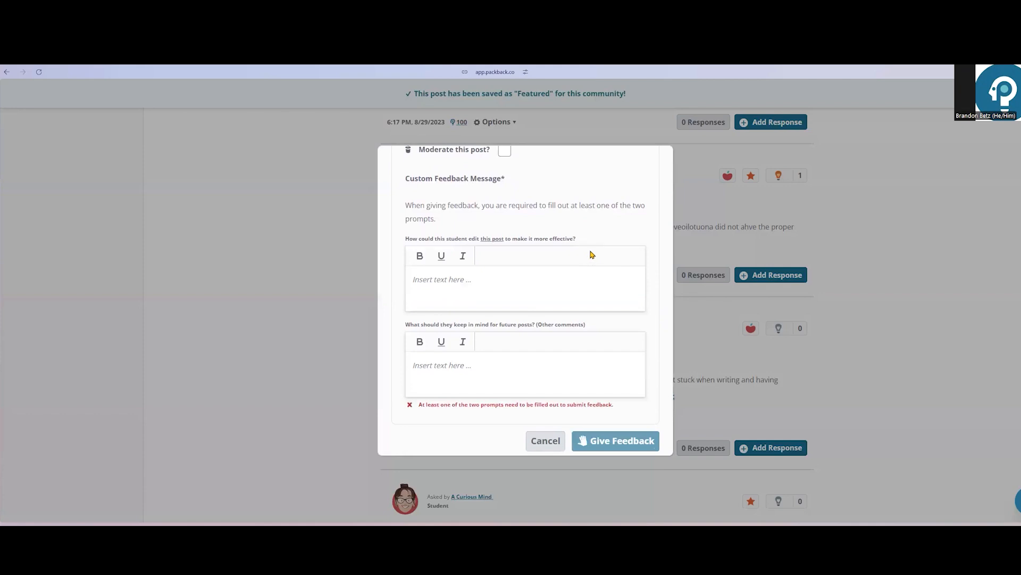
pyautogui.scroll(-1, 591, 255)
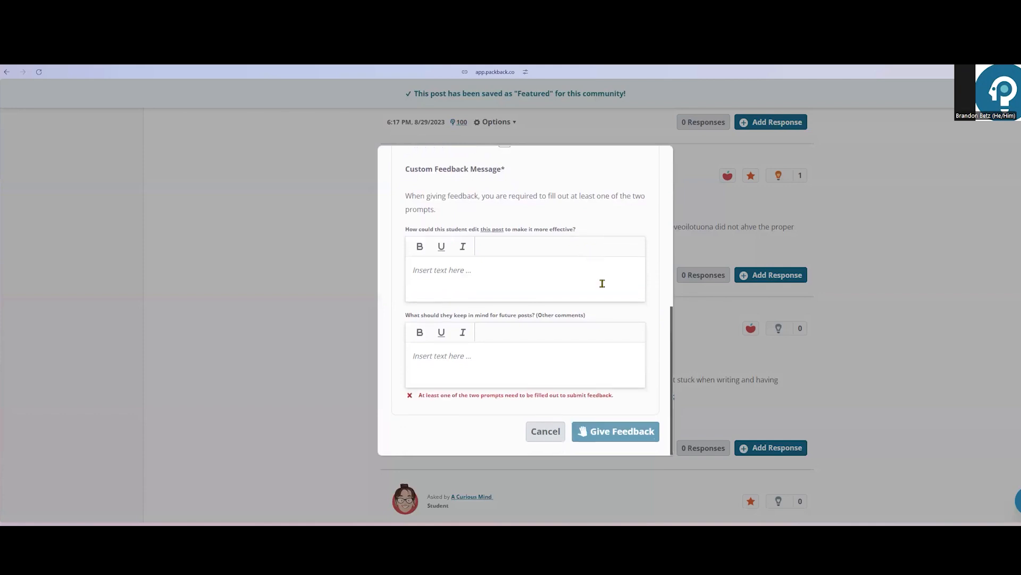
pyautogui.click(545, 432)
# Show the sorting choices for the questions in the Getting to know Packback assignment.
pyautogui.scroll(2, 924, 285)
pyautogui.scroll(15, 924, 285)
pyautogui.scroll(3, 924, 283)
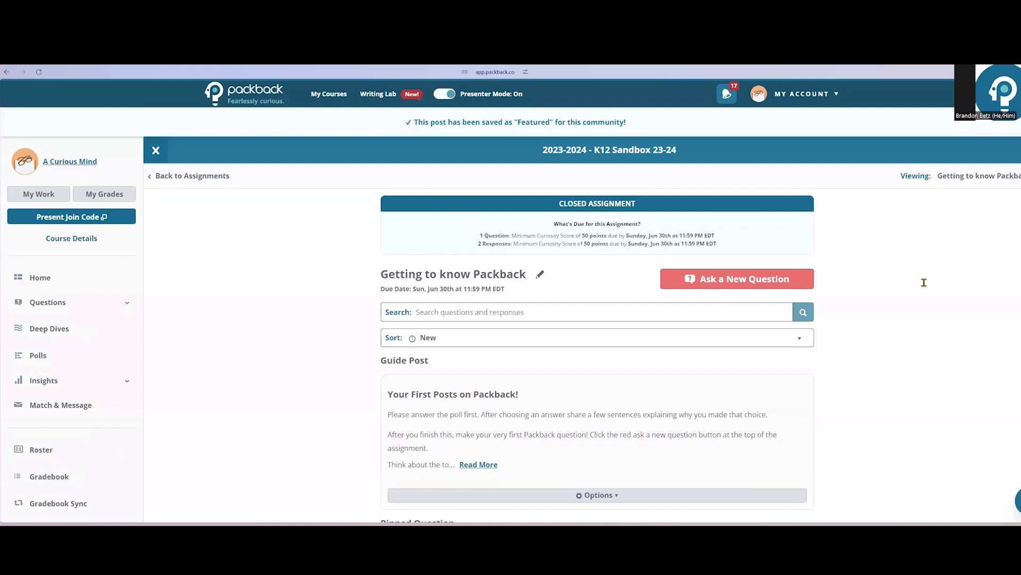
pyautogui.click(481, 336)
pyautogui.scroll(-2, 487, 332)
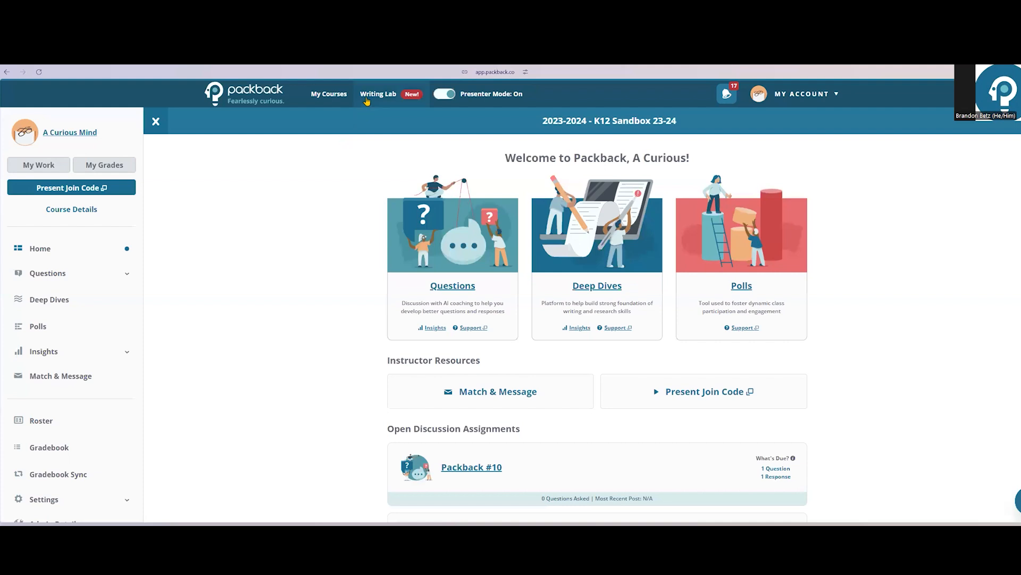
# Create a new Writing Lab draft with document type Persuasive Essay and style guide APA.
pyautogui.click(367, 100)
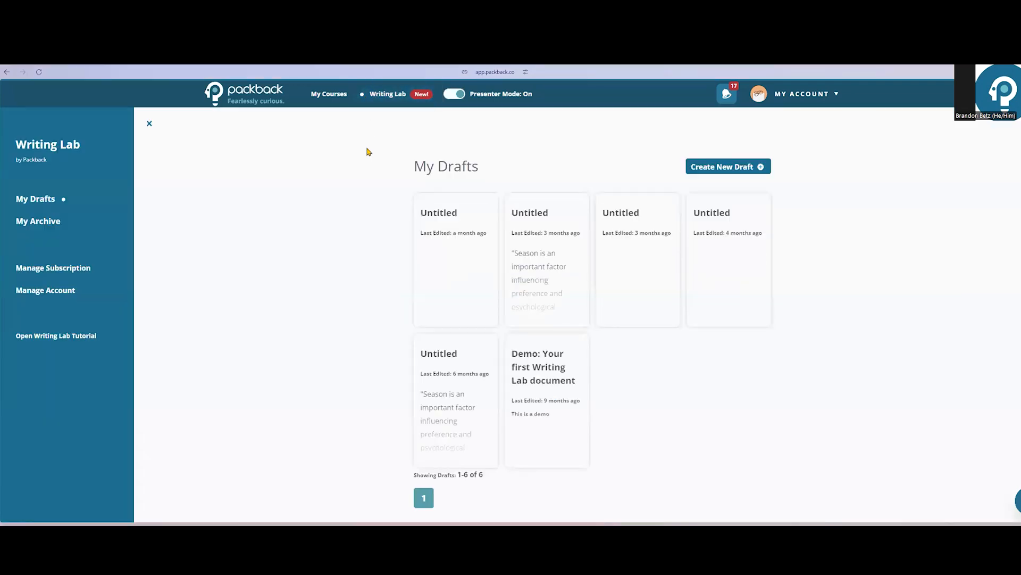
pyautogui.click(728, 168)
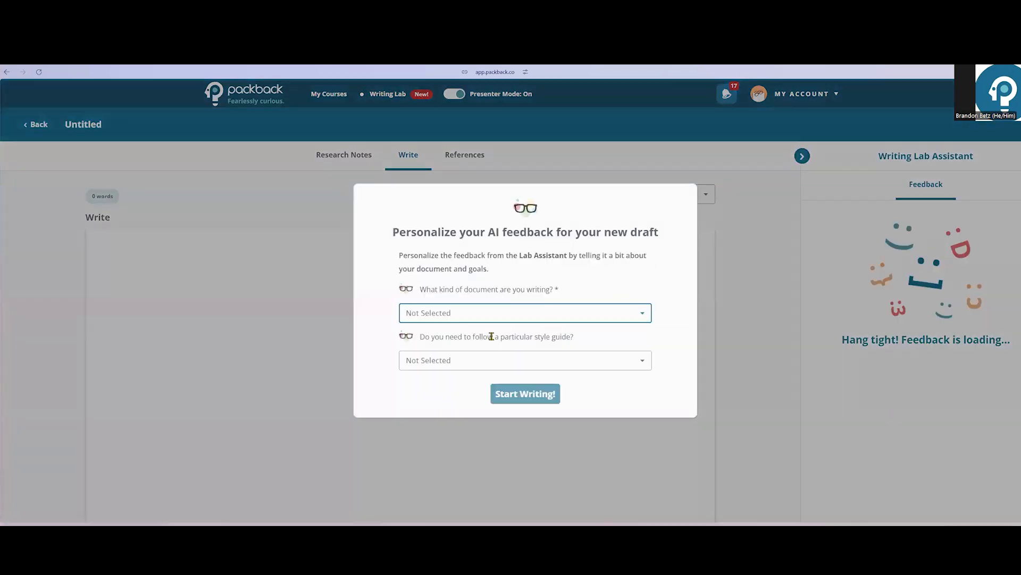
pyautogui.click(489, 317)
pyautogui.click(477, 379)
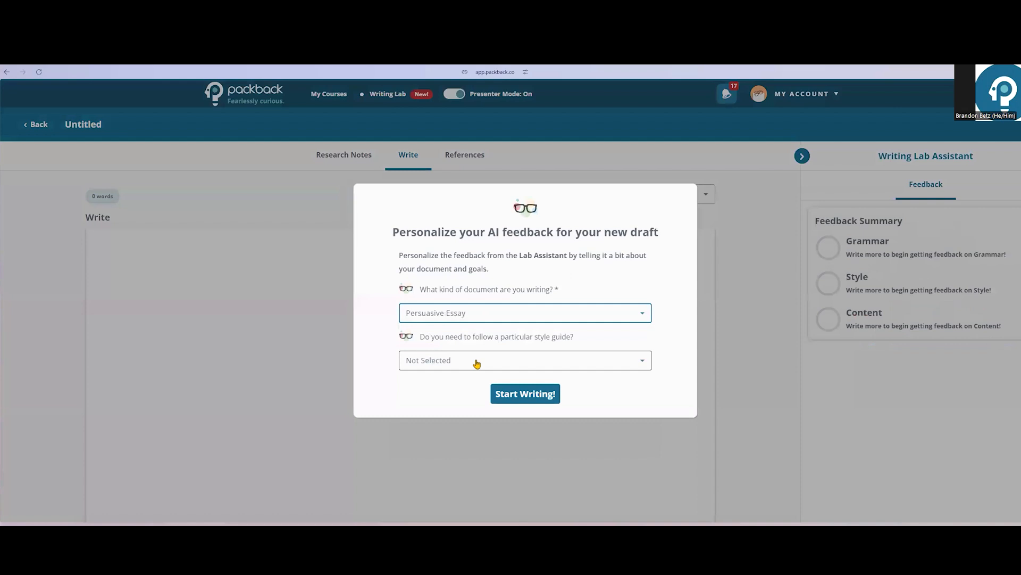
pyautogui.click(476, 363)
pyautogui.click(460, 407)
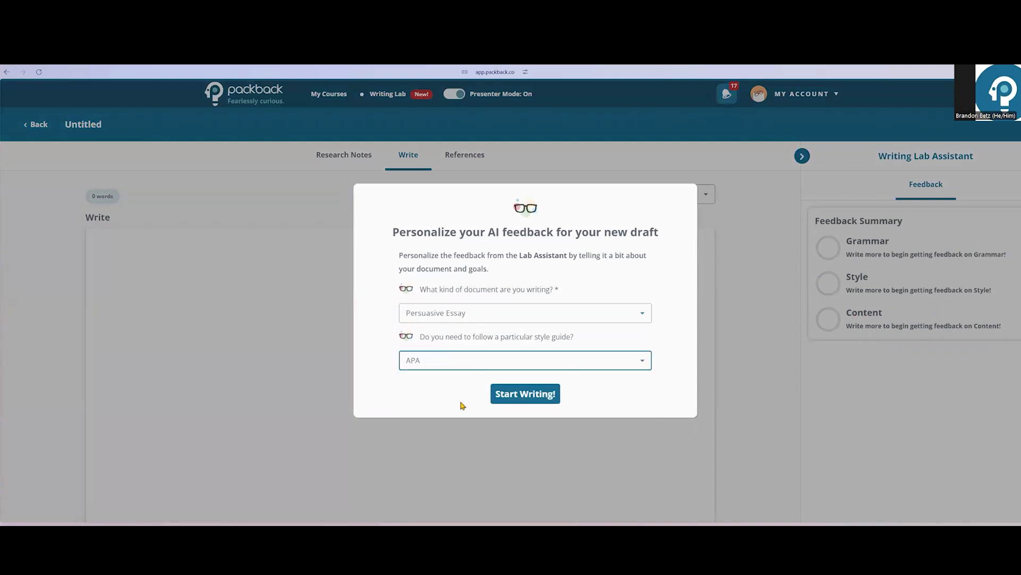
pyautogui.click(525, 395)
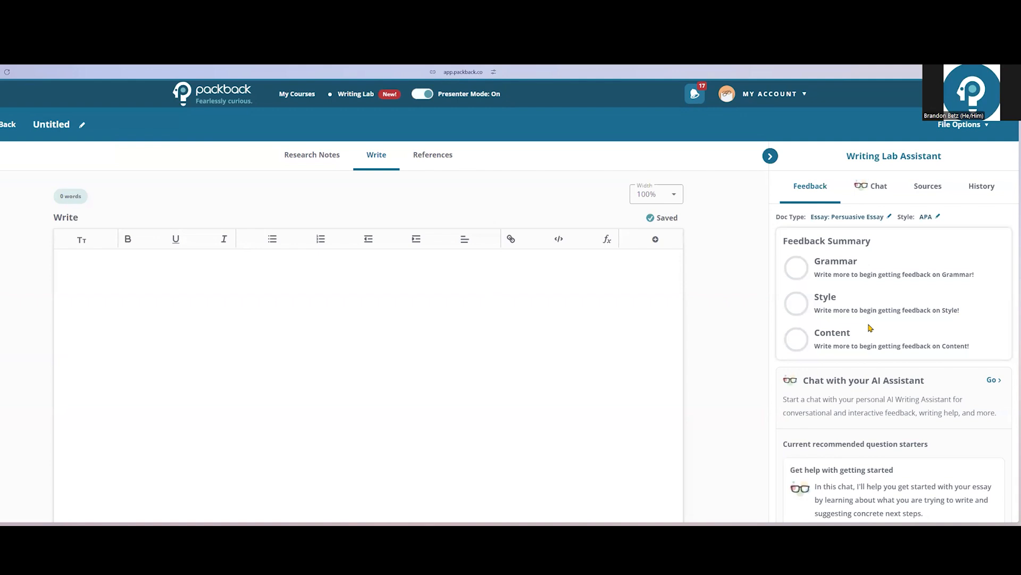
# Start an AI Assistant chat to collaborate on building an outline.
pyautogui.click(867, 193)
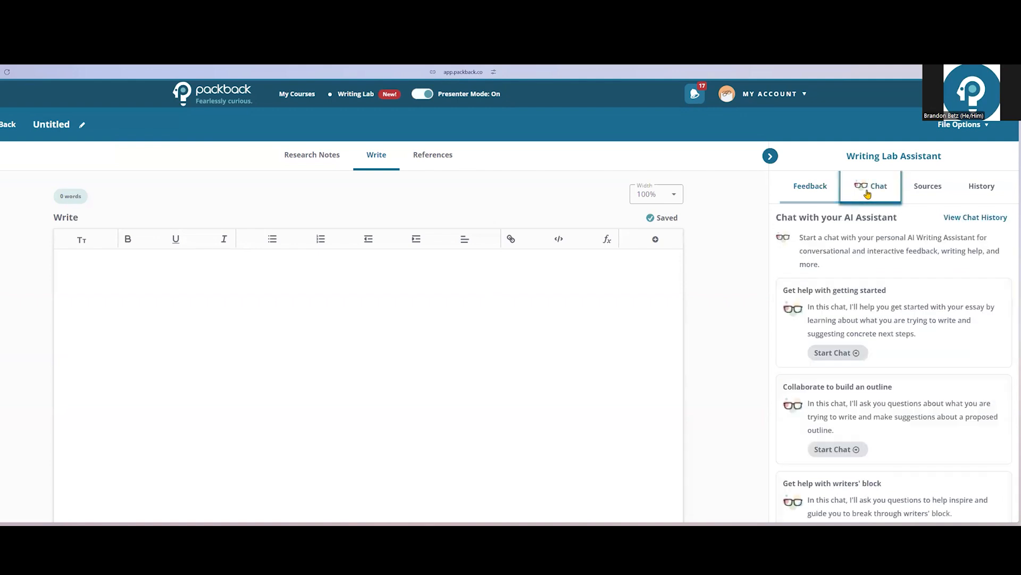
pyautogui.scroll(-1, 949, 317)
pyautogui.scroll(-1, 949, 317)
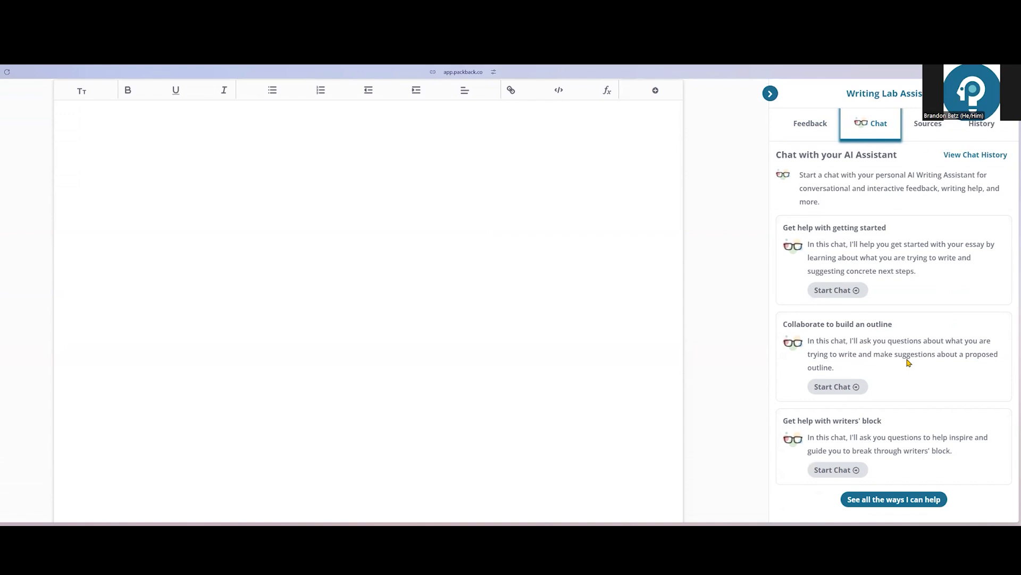
pyautogui.click(825, 386)
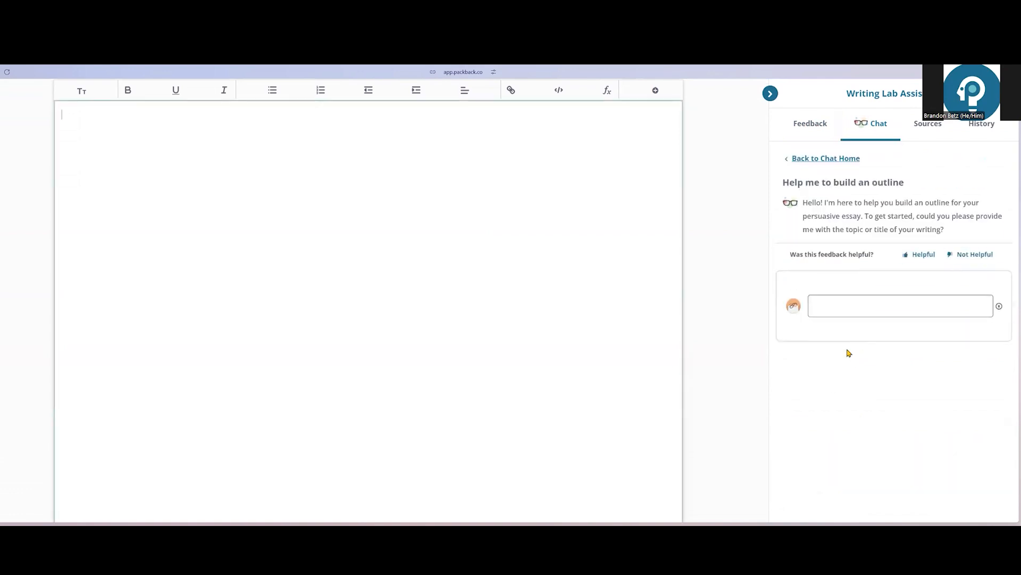
# Ask the assistant "Can you write an outline for me about the history of evergreen trees?" and open the draft's file options.
pyautogui.click(844, 304)
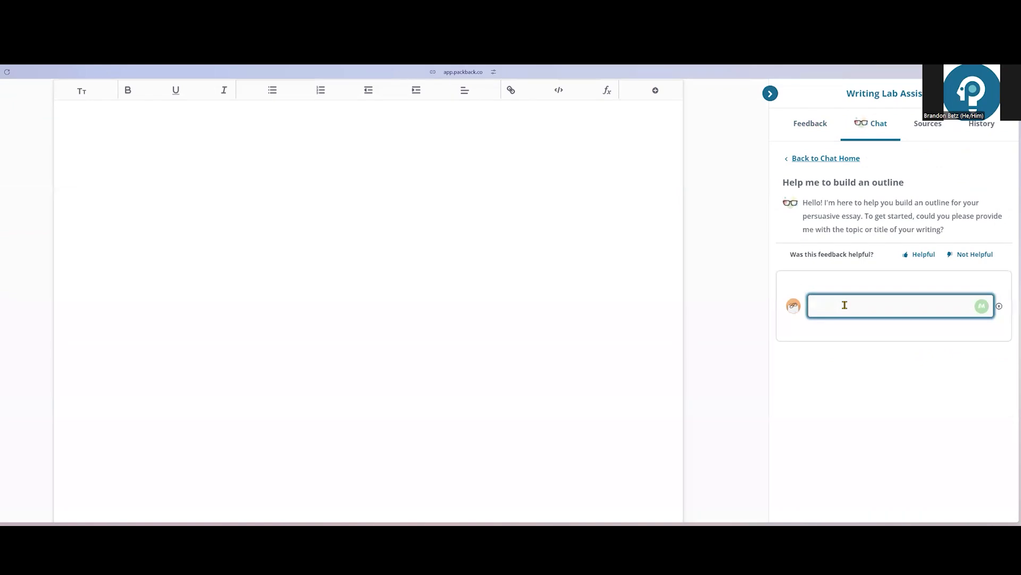
pyautogui.write('Can you write an outline fo')
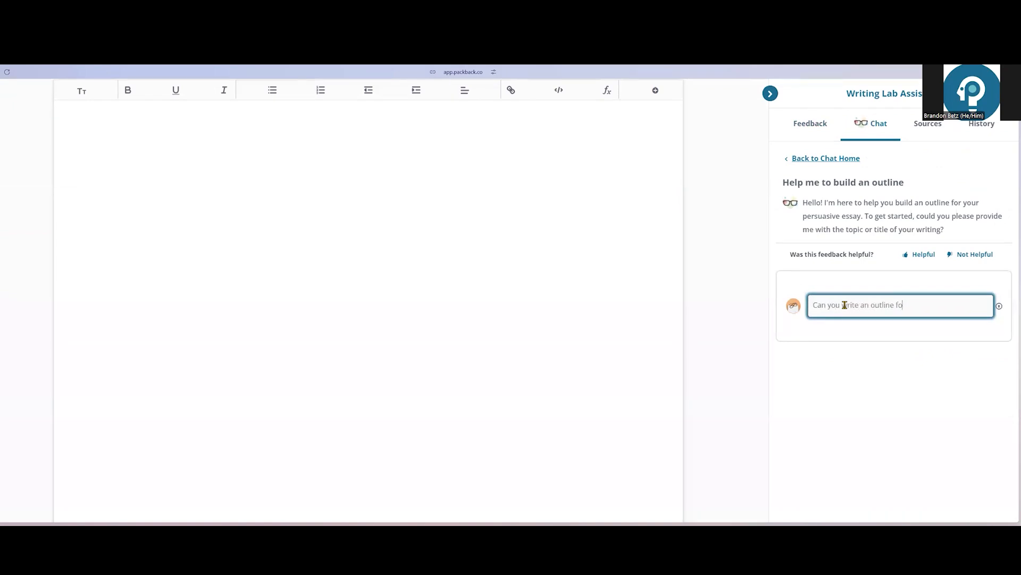
pyautogui.write('r me about the history of evergreen trees?')
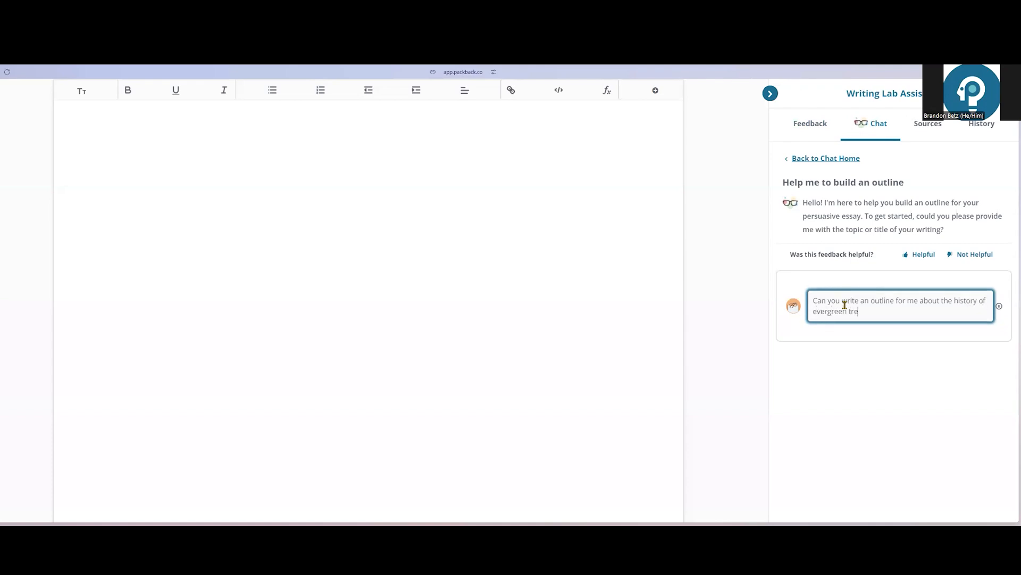
pyautogui.press('Return')
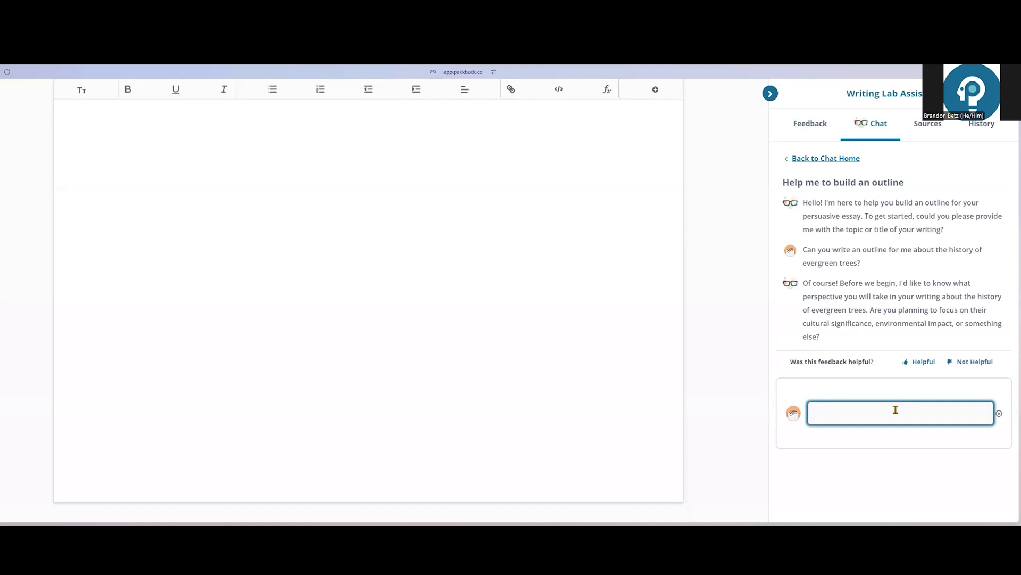
pyautogui.scroll(2, 788, 250)
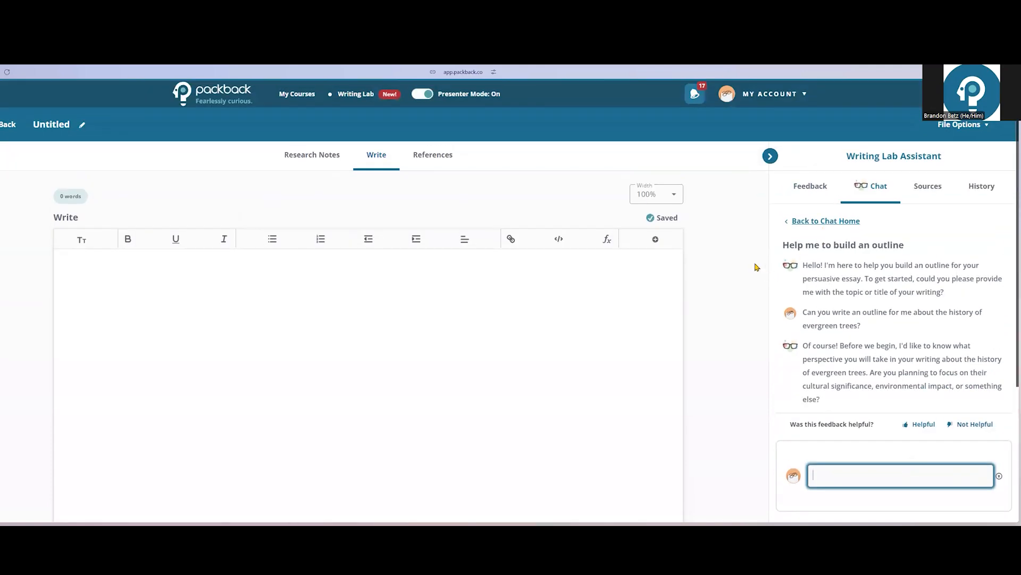
pyautogui.click(956, 126)
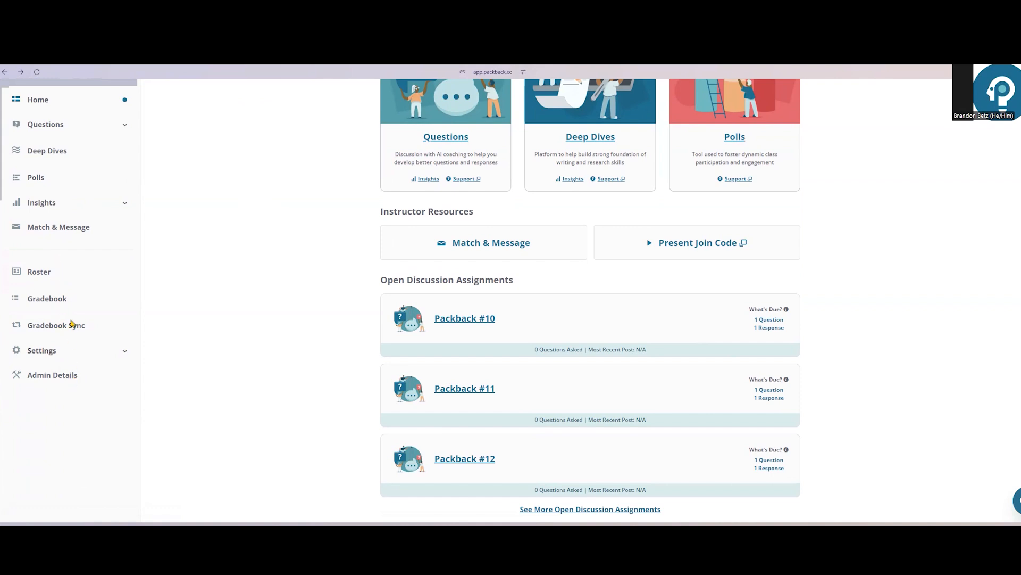
# Open the course's Edit Community Details settings and review the fields down to the Advanced AI features option.
pyautogui.click(66, 355)
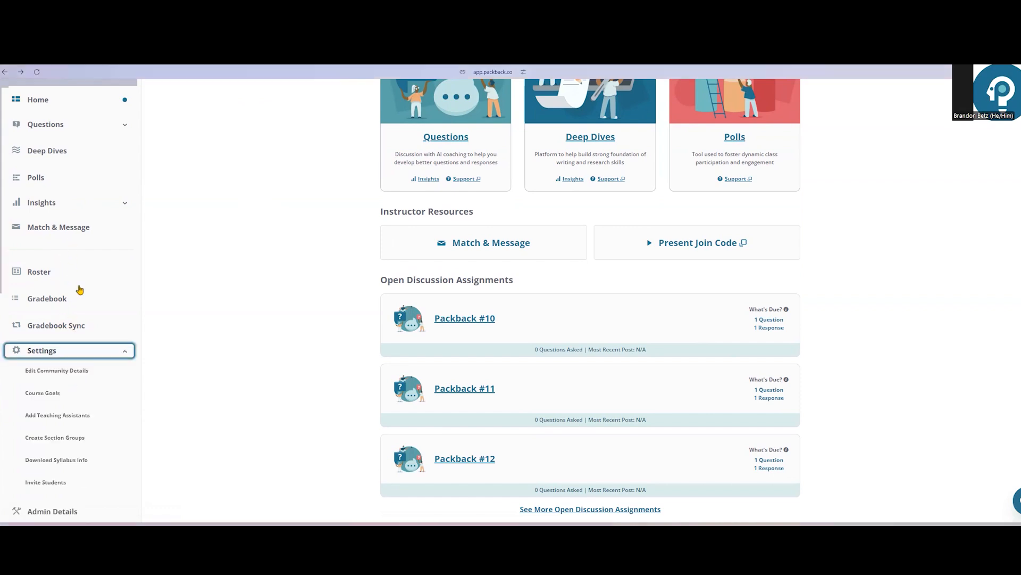
pyautogui.scroll(-2, 80, 293)
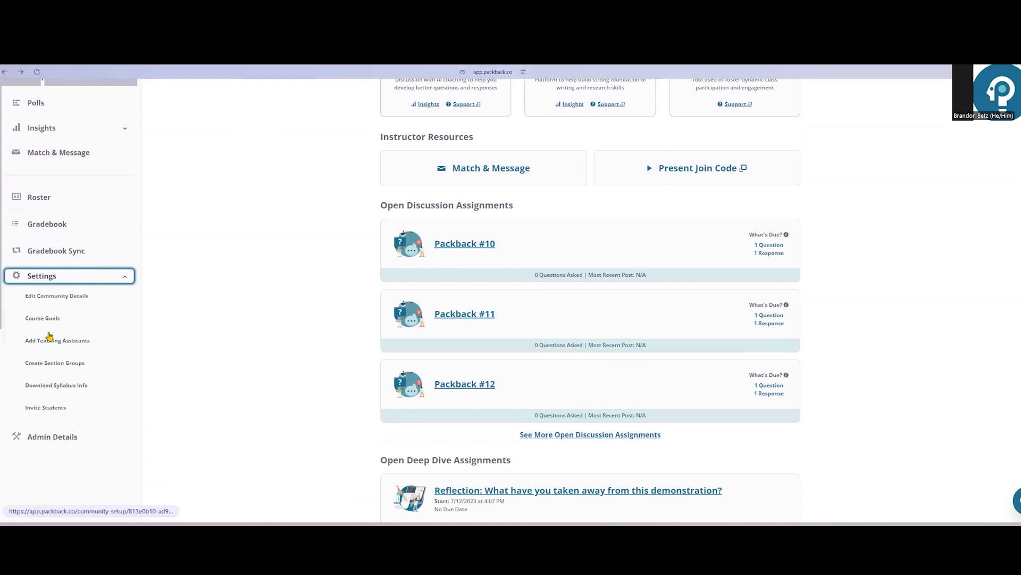
pyautogui.click(70, 298)
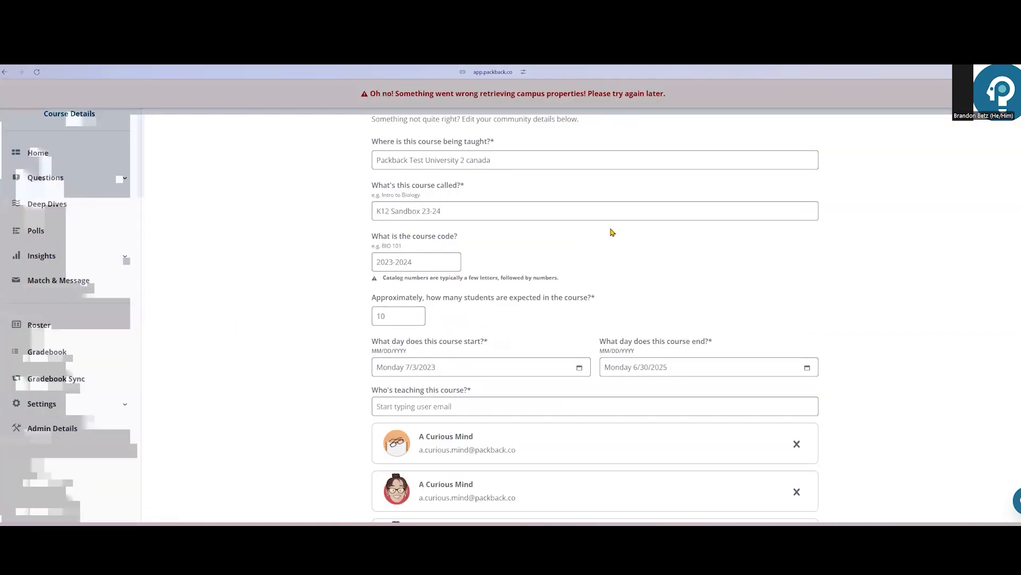
pyautogui.scroll(2, 613, 232)
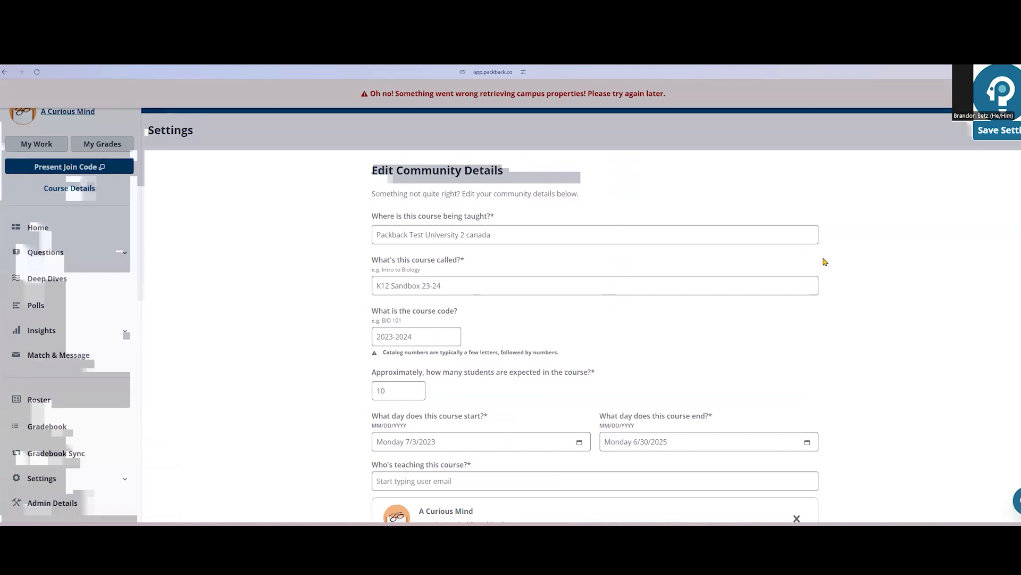
pyautogui.click(526, 235)
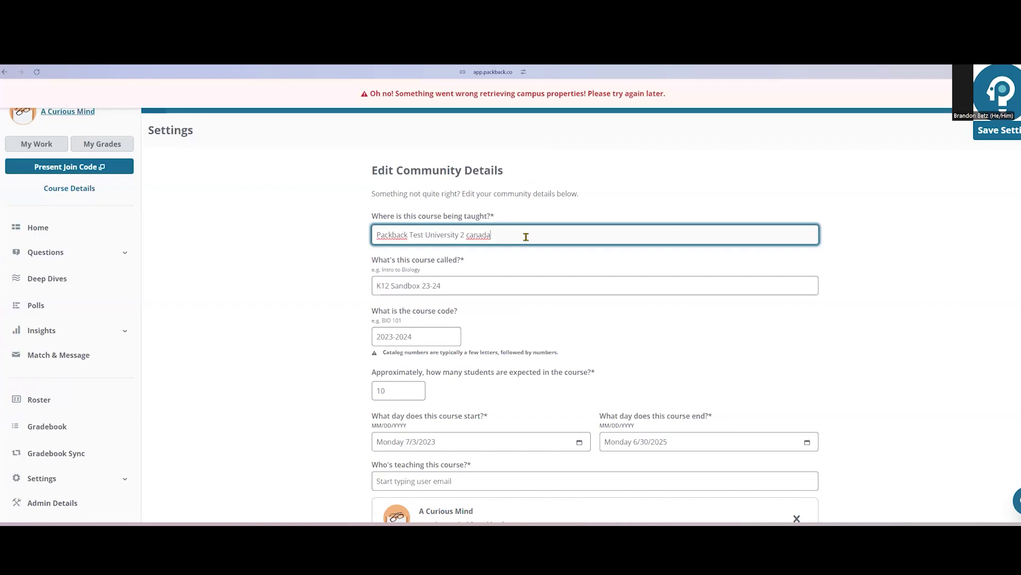
pyautogui.scroll(-2, 526, 237)
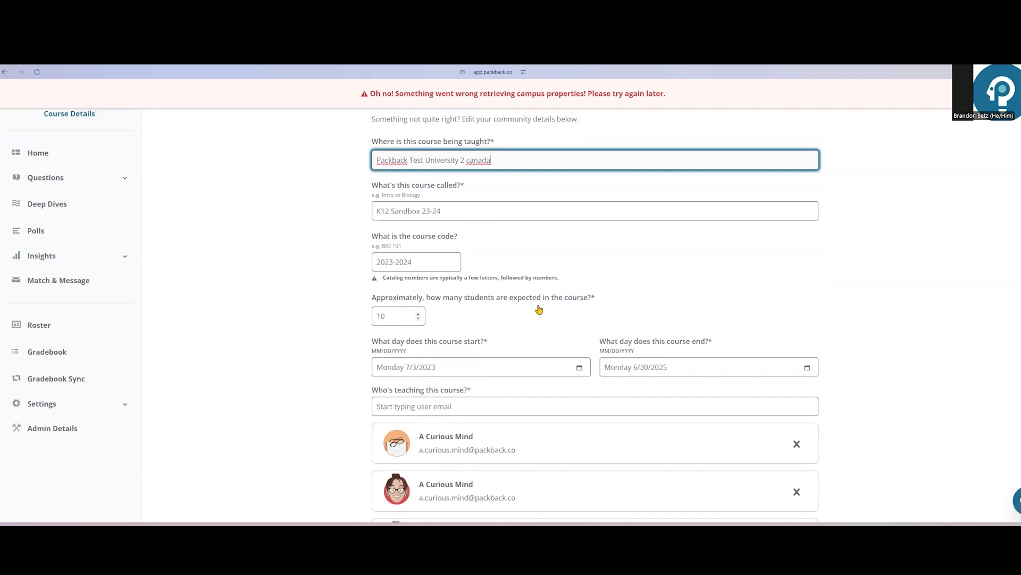
pyautogui.scroll(-6, 539, 309)
pyautogui.scroll(-6, 540, 309)
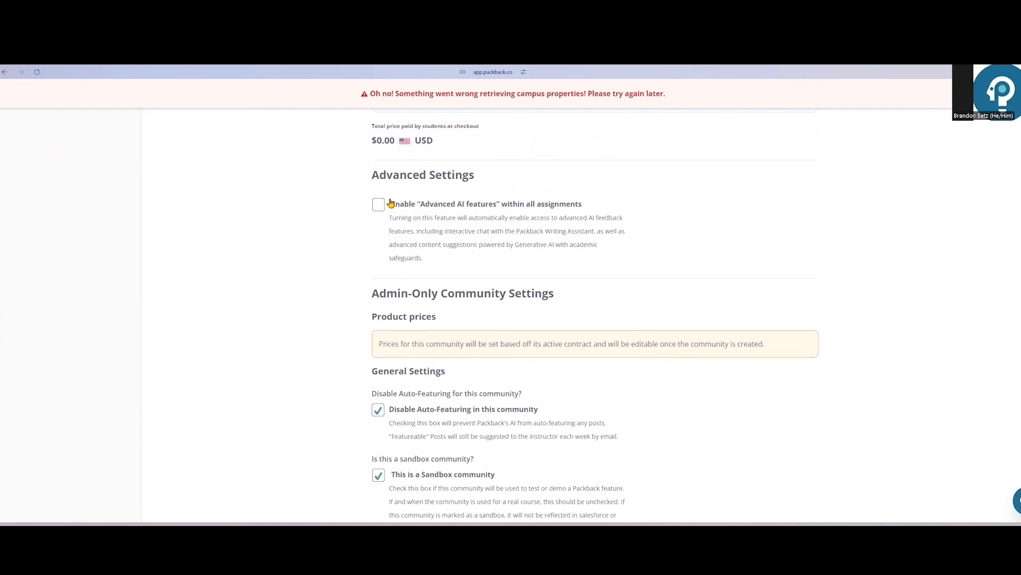
pyautogui.scroll(3, 709, 415)
pyautogui.scroll(10, 377, 350)
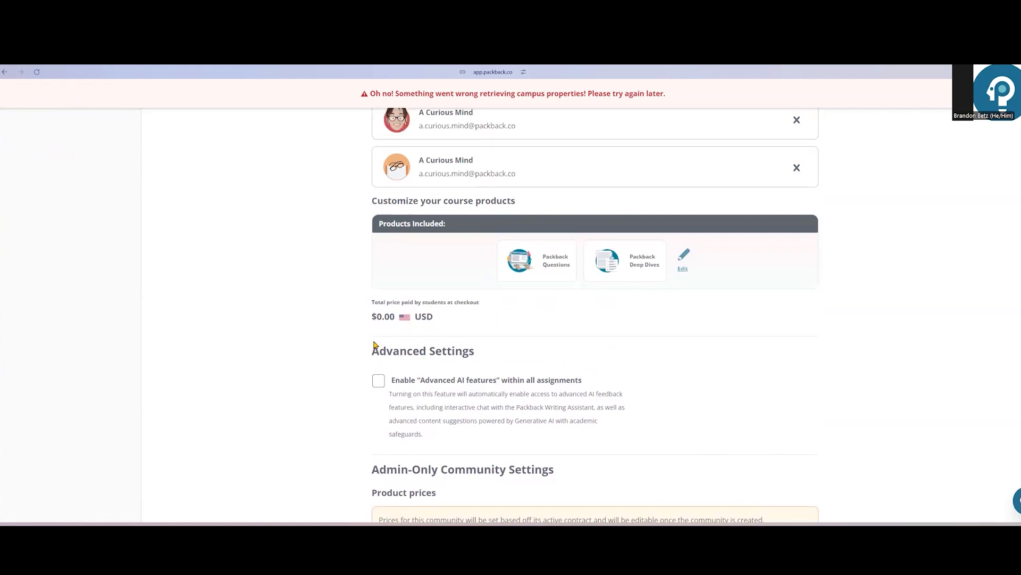
# Open the Course Goals settings and look through the list of selectable goals.
pyautogui.scroll(-2, 112, 442)
pyautogui.click(109, 407)
pyautogui.scroll(-2, 112, 412)
pyautogui.click(51, 373)
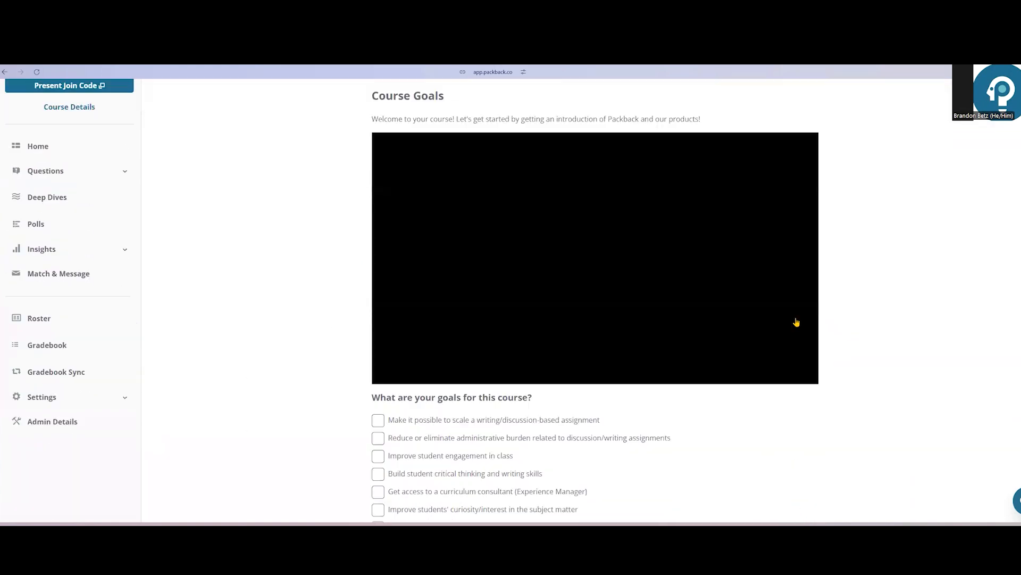
pyautogui.scroll(-3, 917, 307)
pyautogui.scroll(-2, 917, 308)
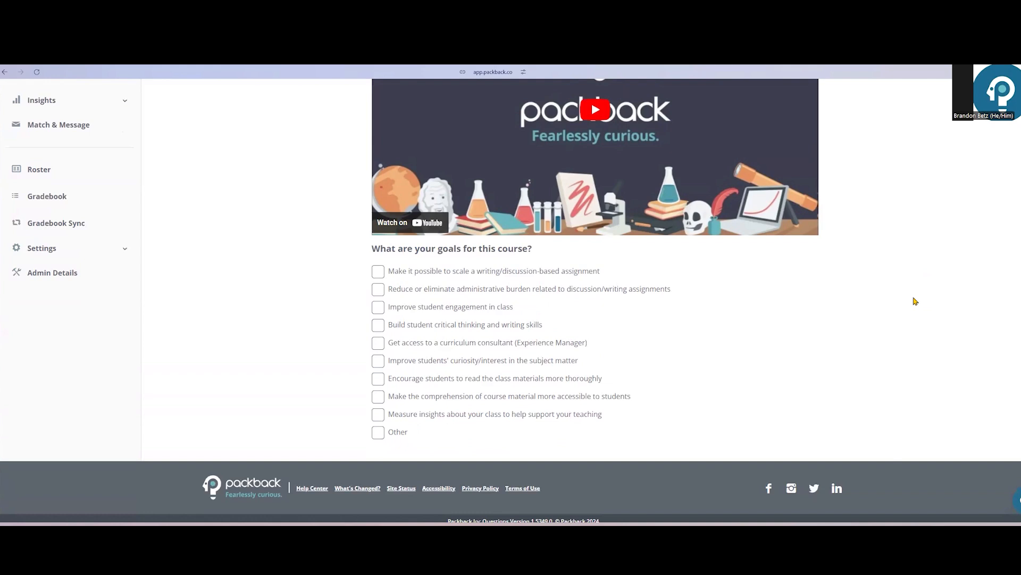
# Open the Add Teaching Assistants settings and show where an assistant's email address is entered.
pyautogui.click(125, 250)
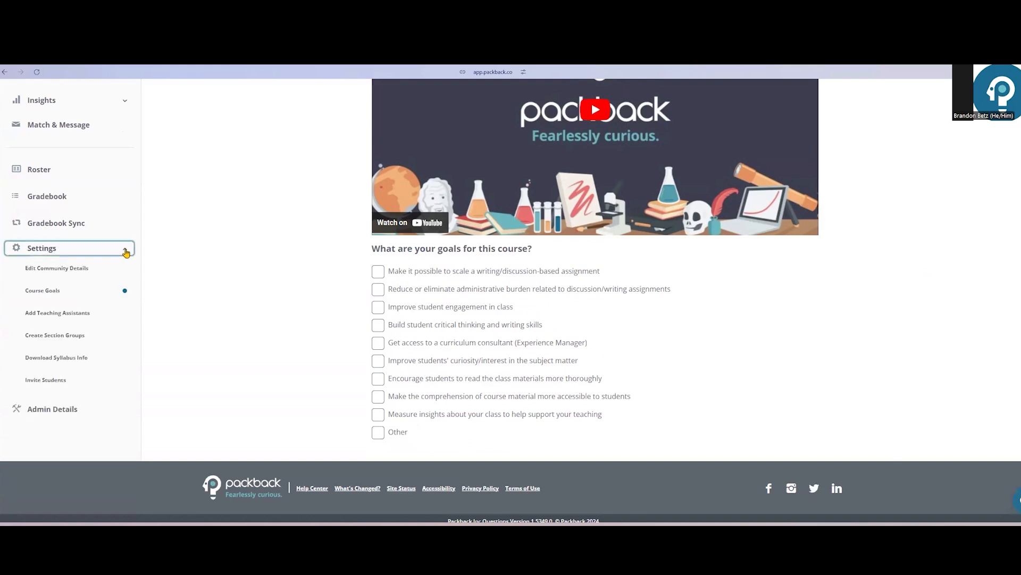
pyautogui.click(63, 316)
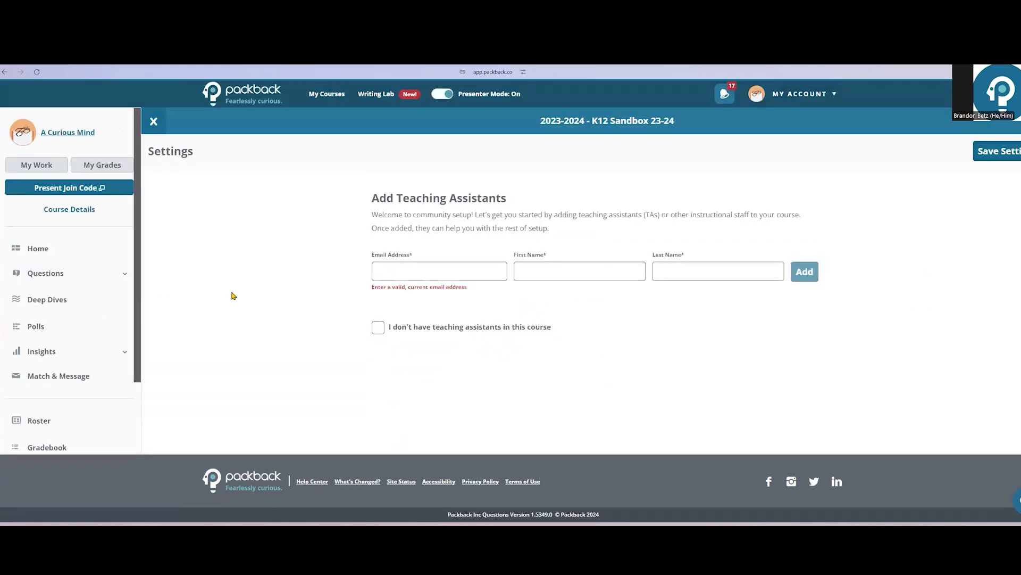
pyautogui.click(462, 274)
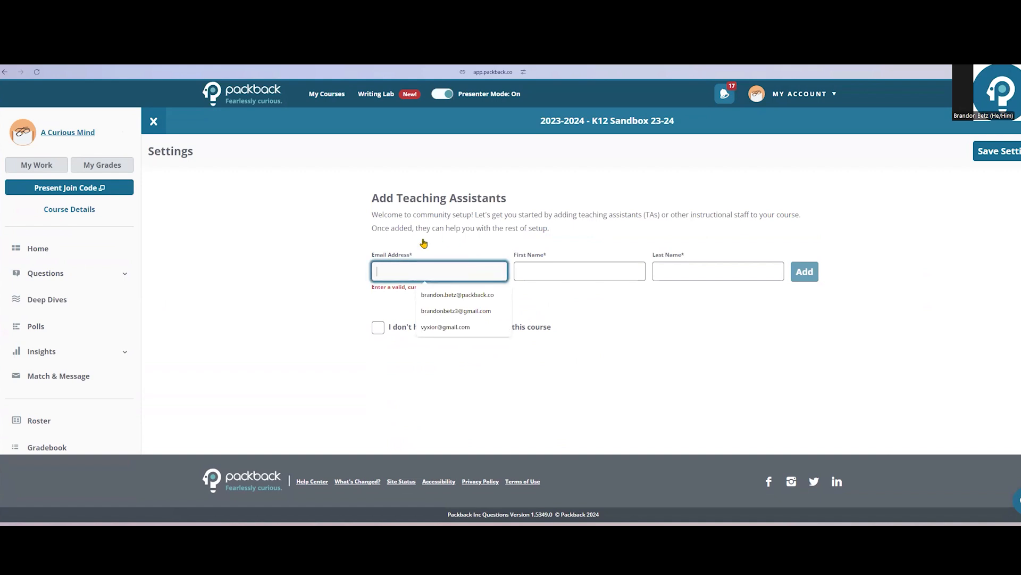
pyautogui.click(714, 327)
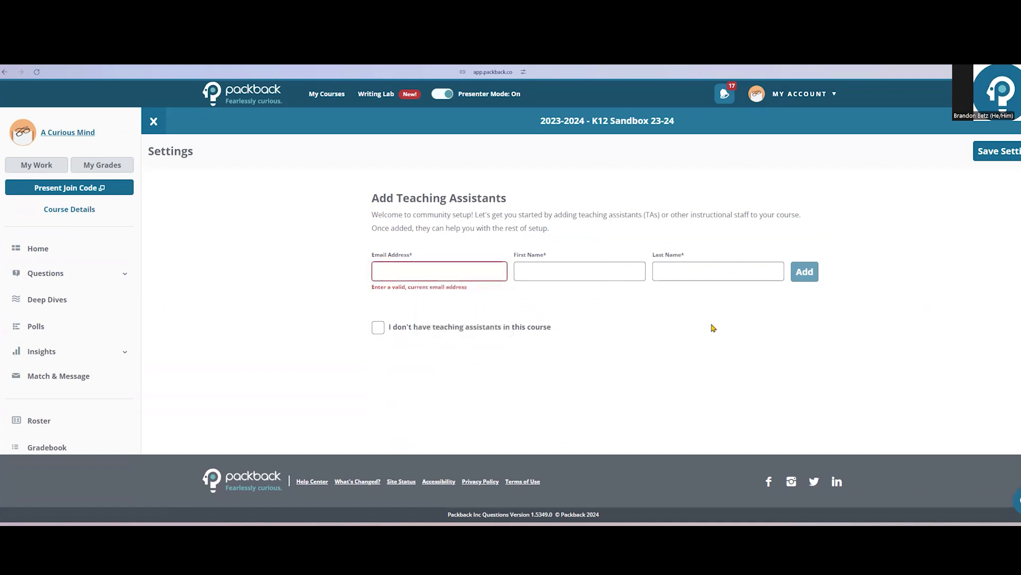
# Open the Create Section Groups settings and look over the group name and default view options.
pyautogui.scroll(-2, 122, 355)
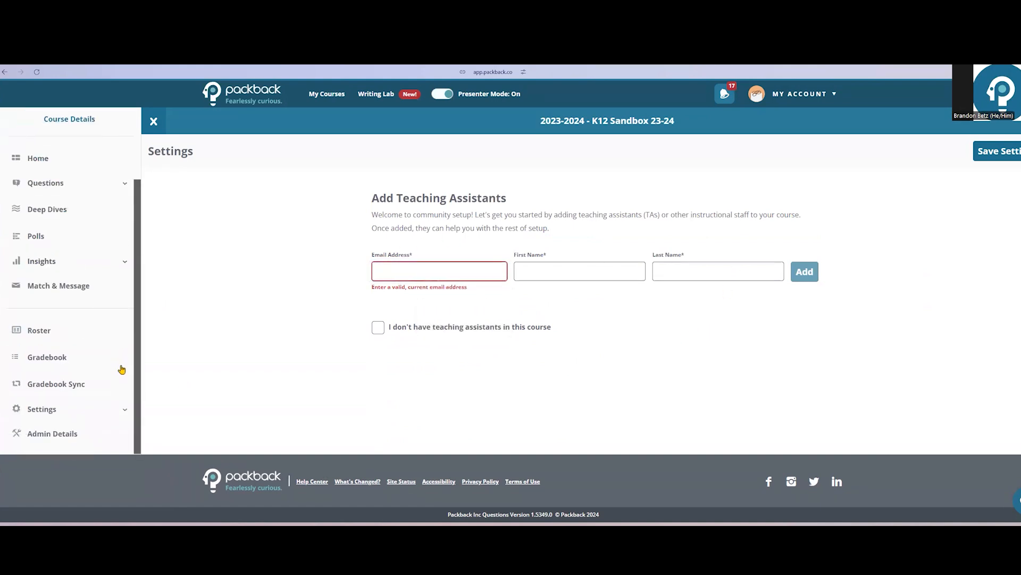
pyautogui.click(125, 407)
pyautogui.scroll(-3, 95, 383)
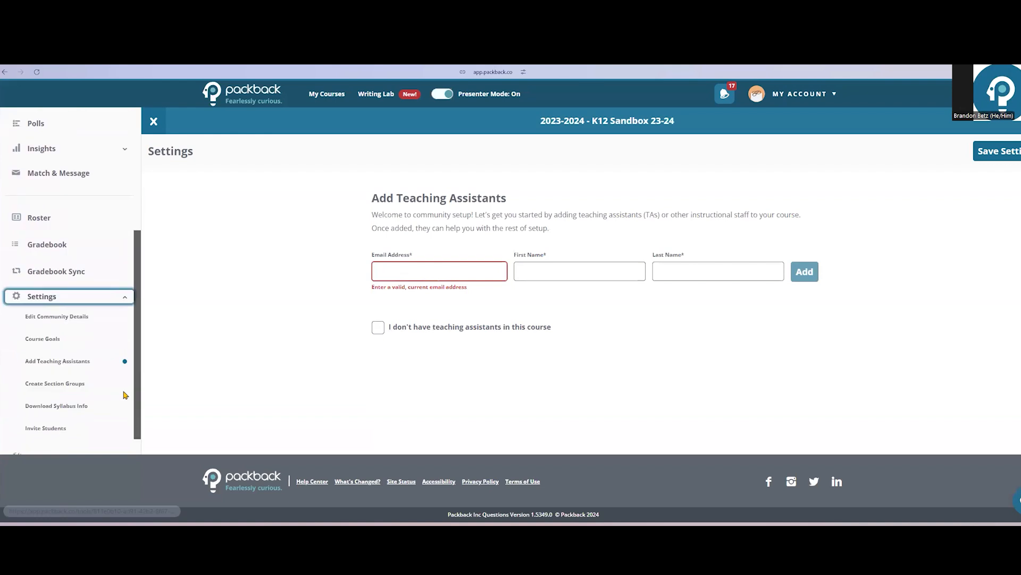
pyautogui.click(65, 361)
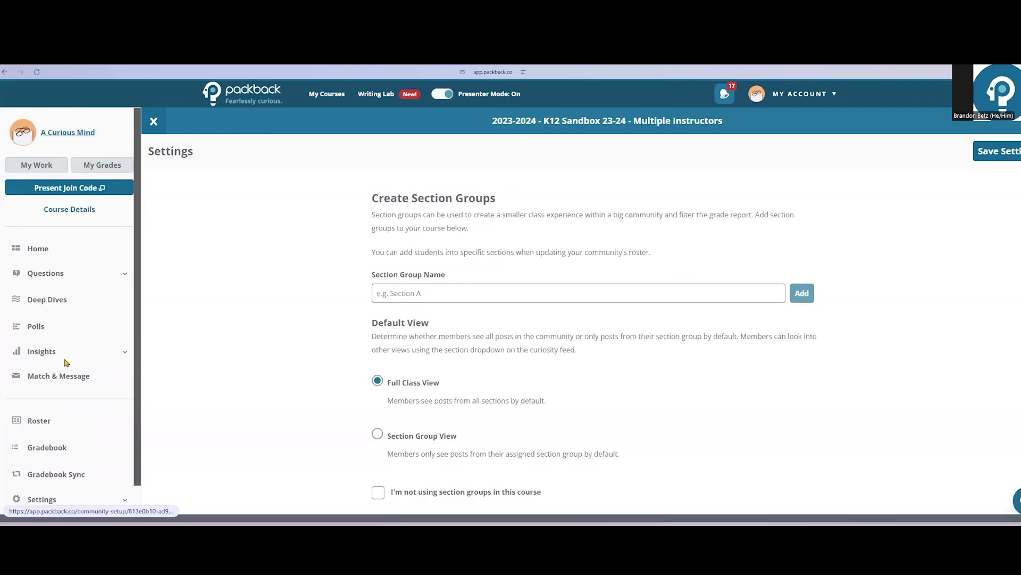
pyautogui.scroll(-1, 870, 278)
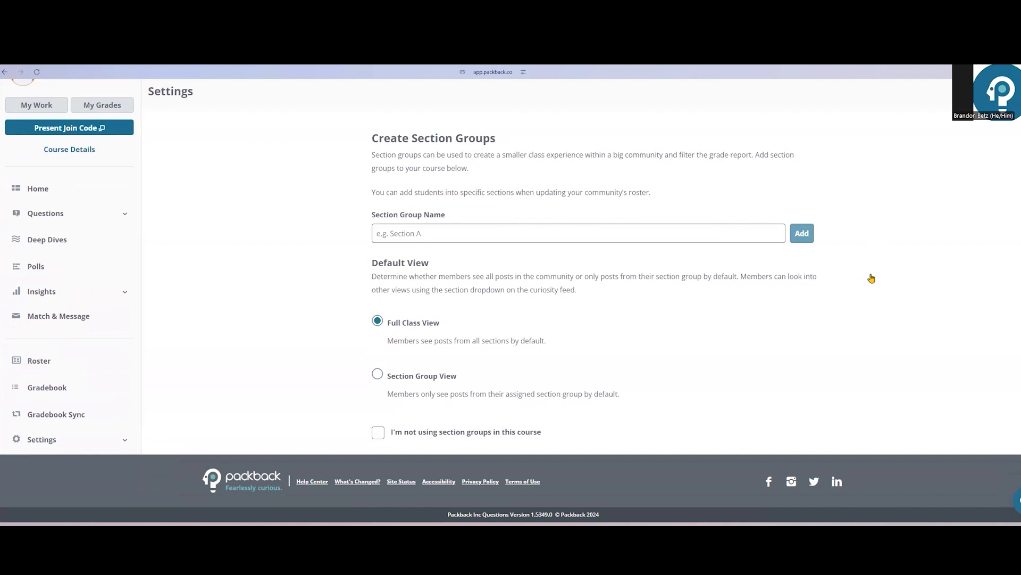
# Add section groups Period 1, Period 5 and Period 8, and set the default view to Section Group View.
pyautogui.click(447, 234)
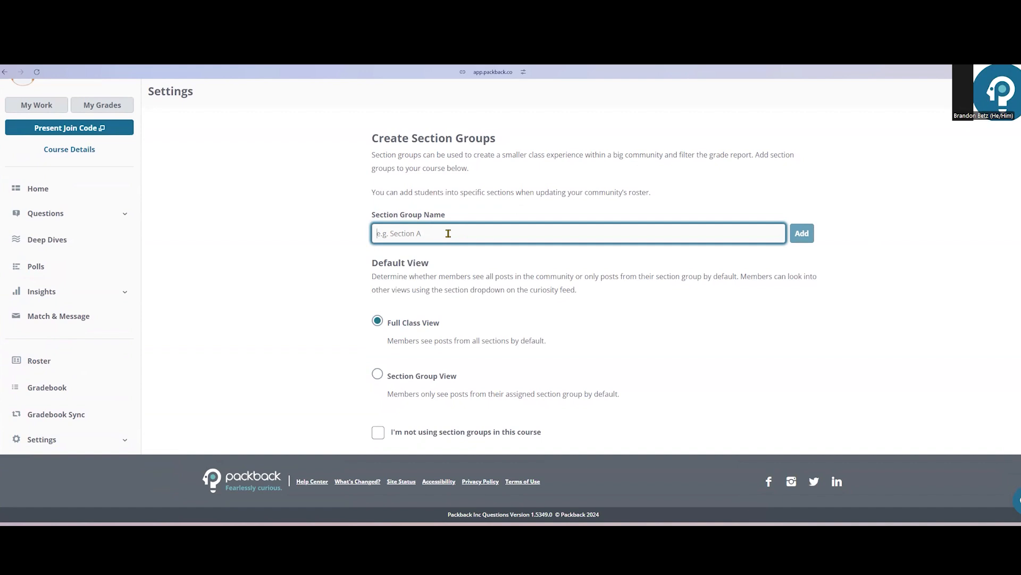
pyautogui.write('Period 1')
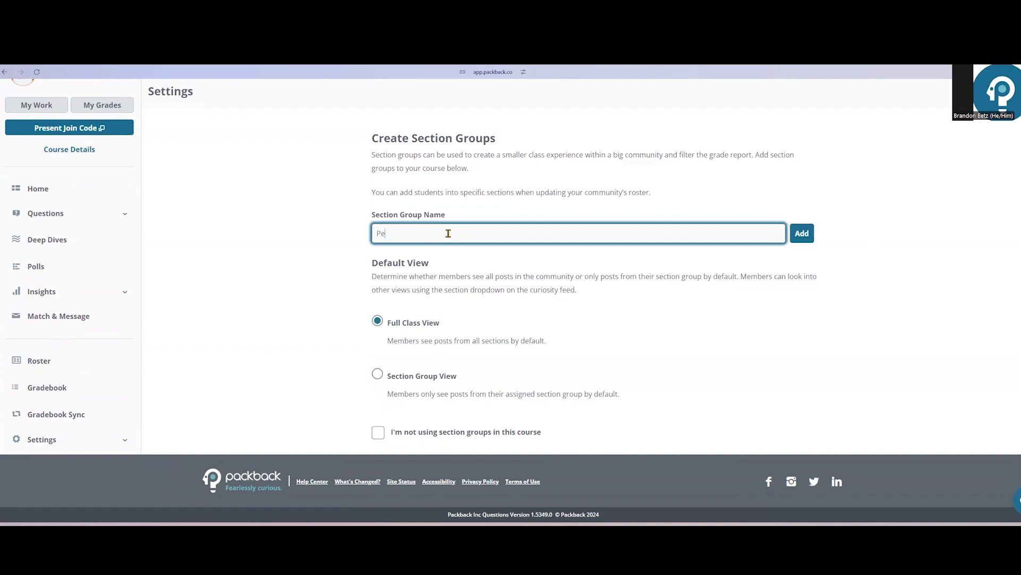
pyautogui.press('Return')
pyautogui.write('Period ')
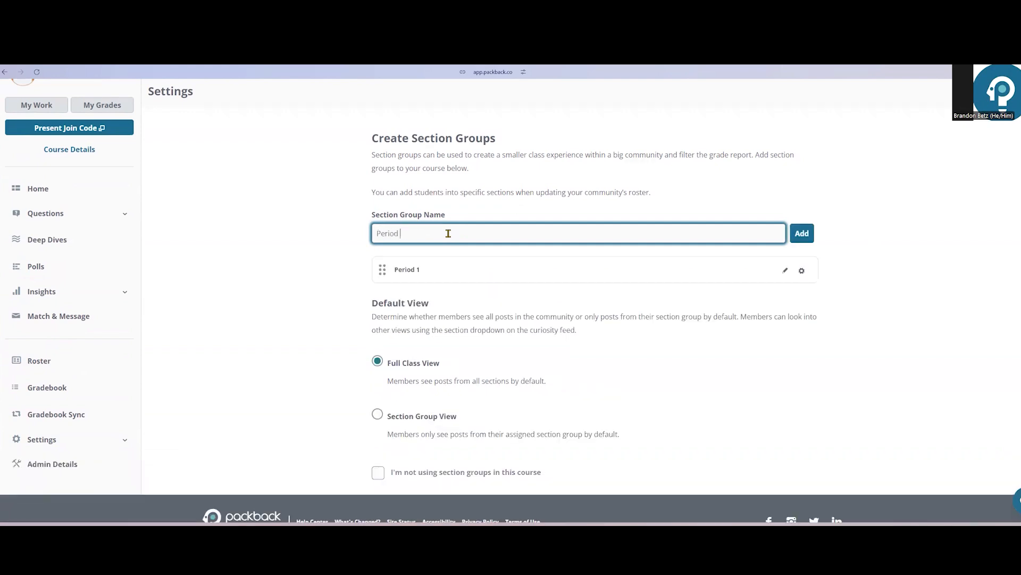
pyautogui.write('5')
pyautogui.press('Return')
pyautogui.write('Period 8')
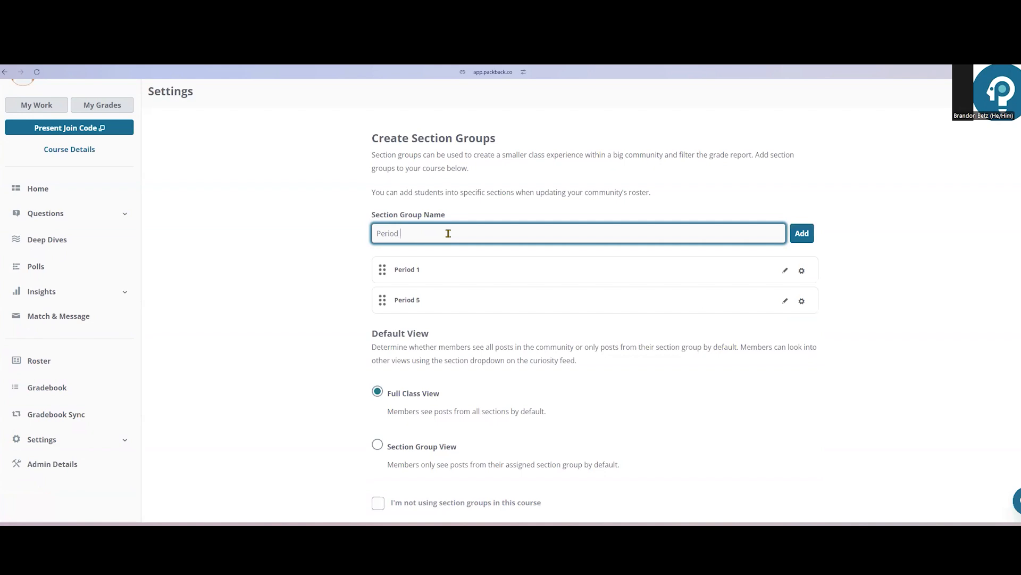
pyautogui.press('Return')
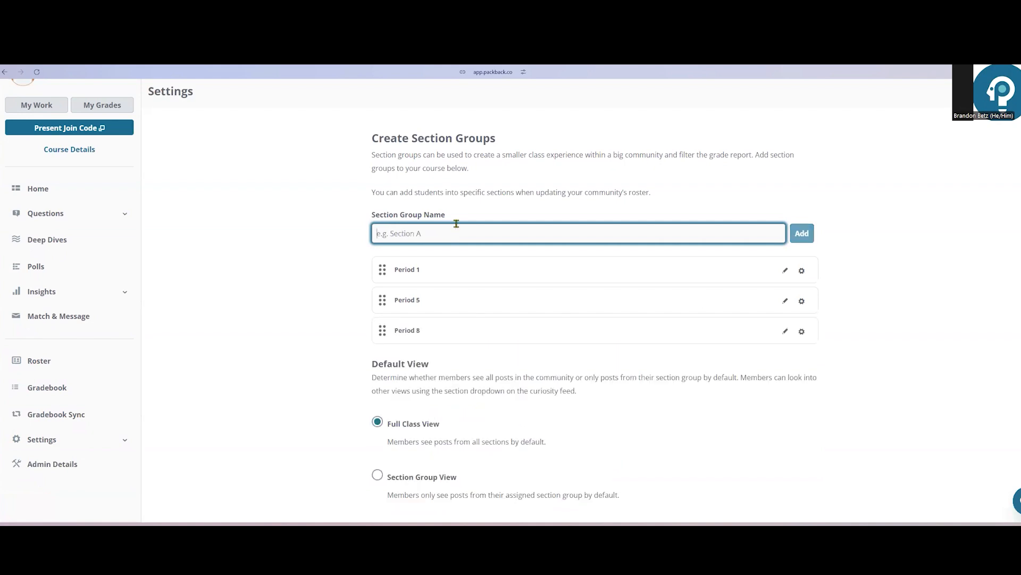
pyautogui.scroll(-2, 484, 208)
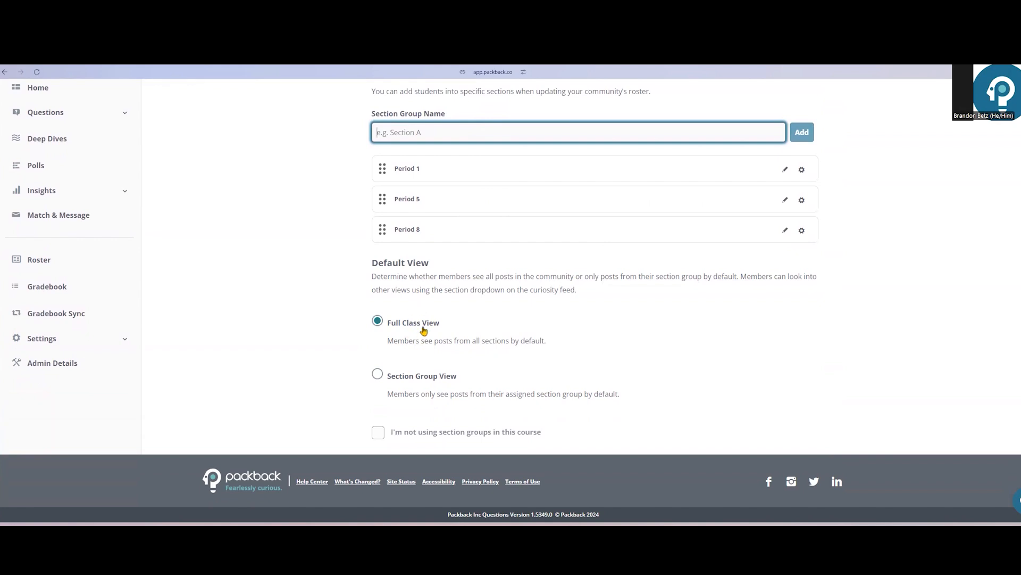
pyautogui.click(387, 377)
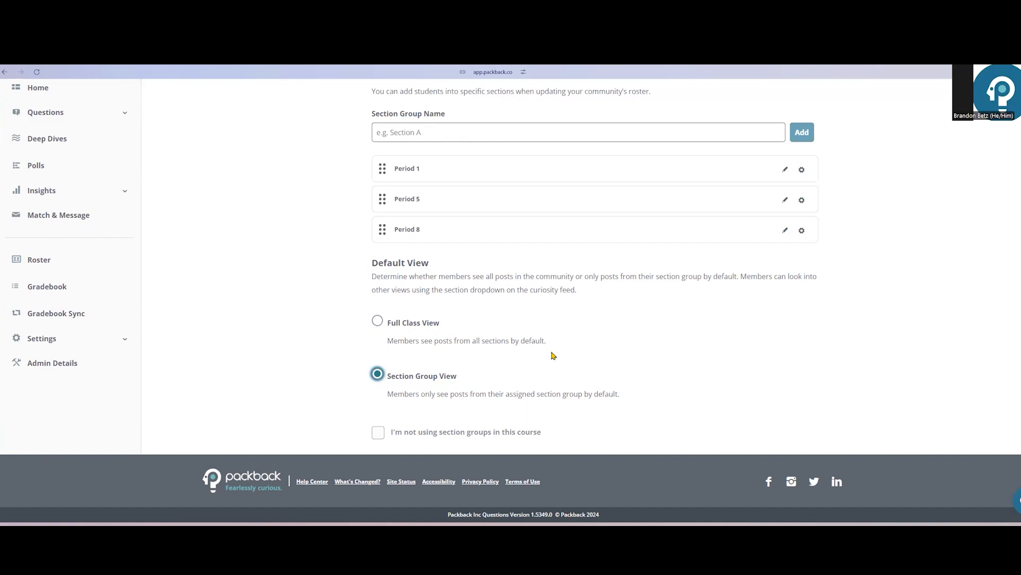
# Leave the section group settings without saving and open the Download Syllabus Info page.
pyautogui.click(114, 339)
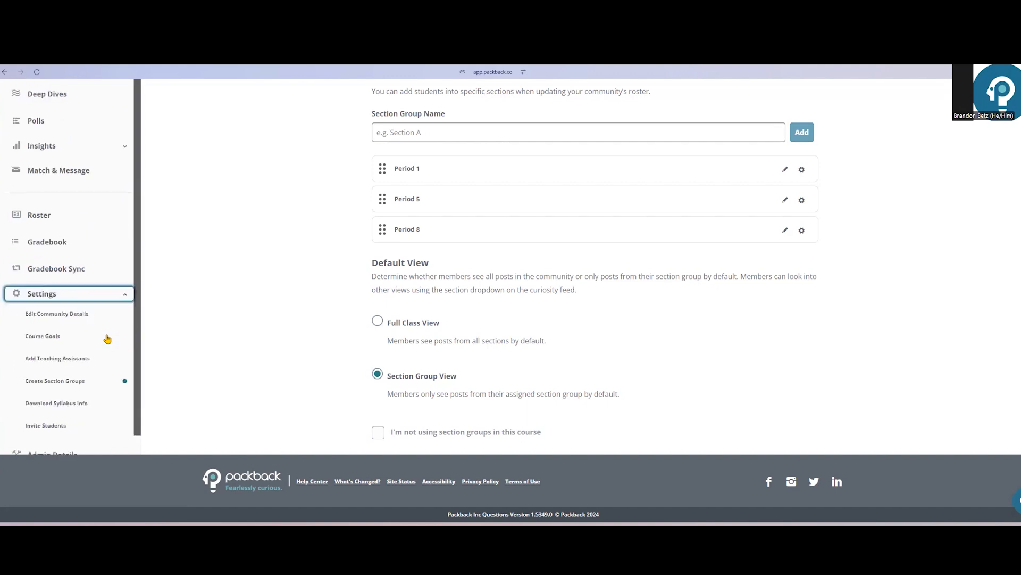
pyautogui.click(74, 388)
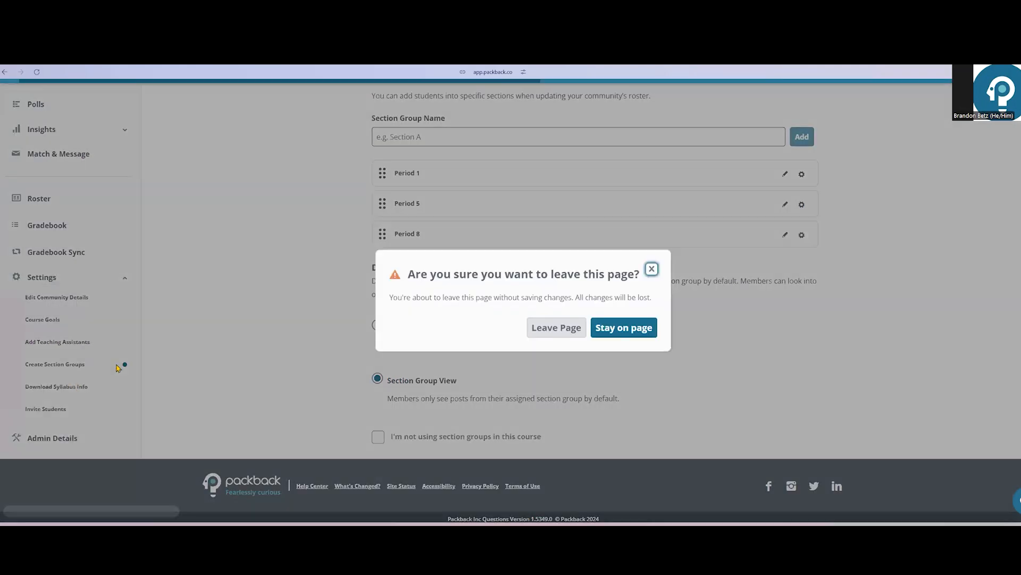
pyautogui.click(557, 328)
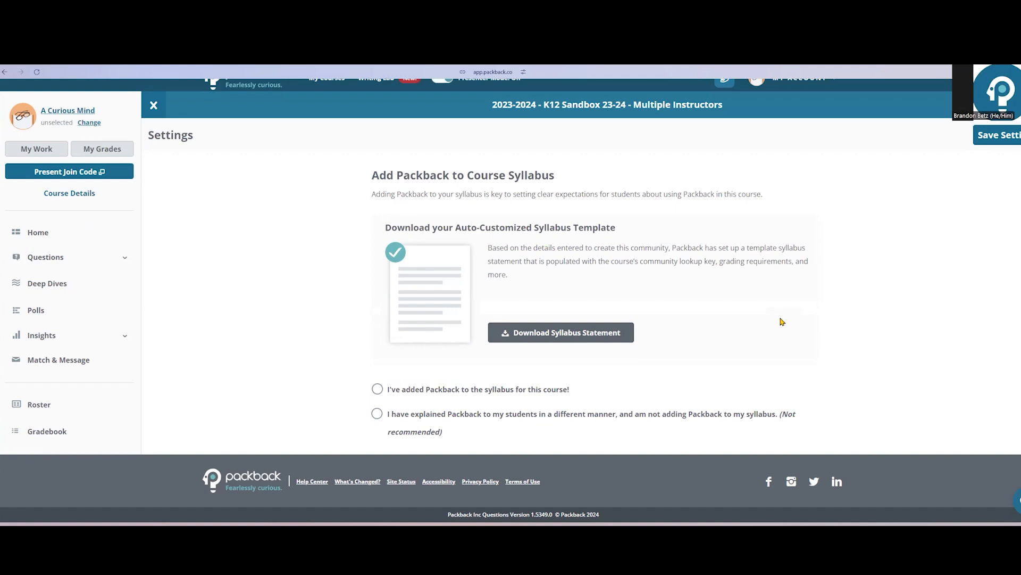
# Open the Invite Students settings to show the roster upload page.
pyautogui.scroll(-2, 59, 335)
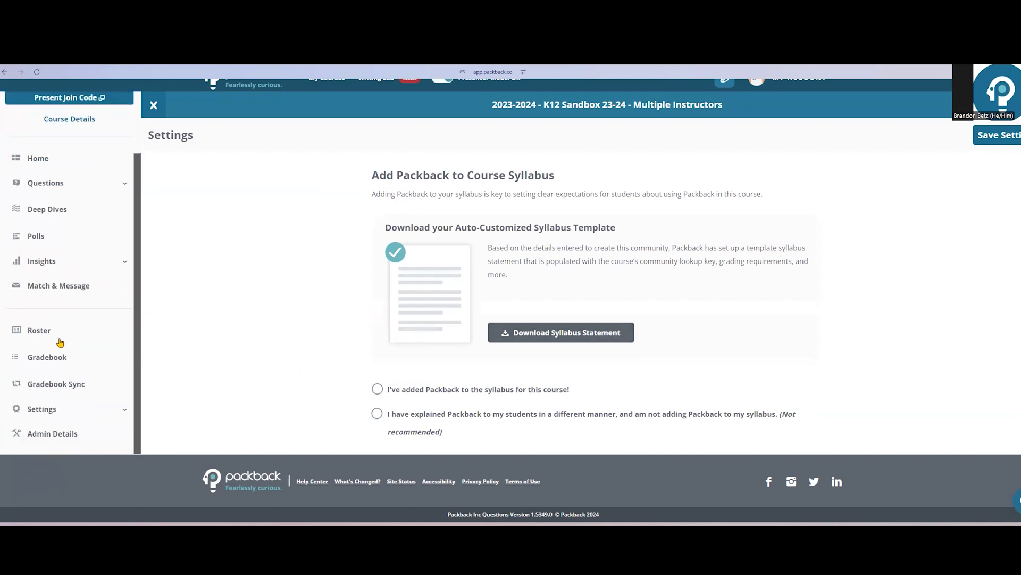
pyautogui.click(74, 408)
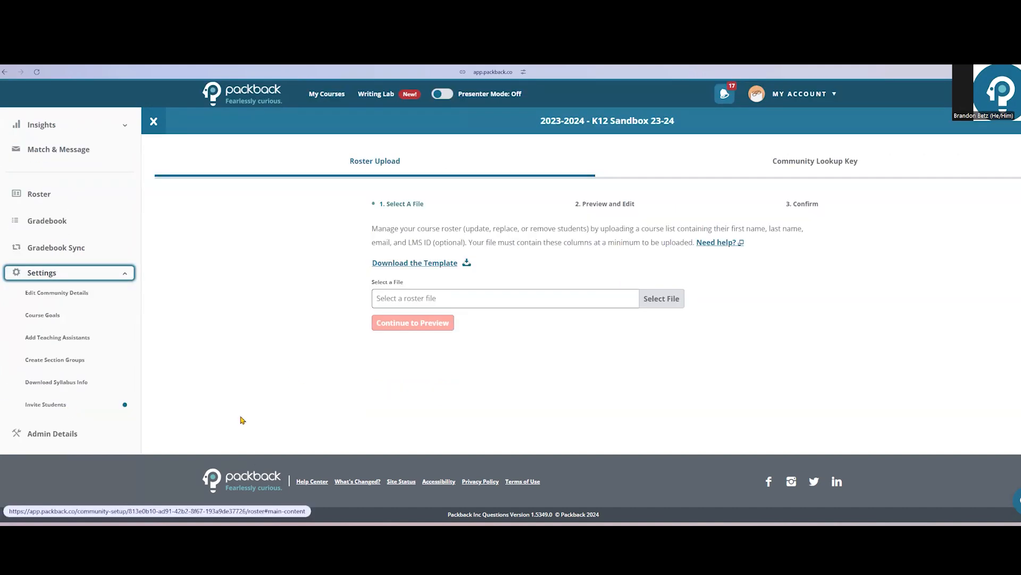